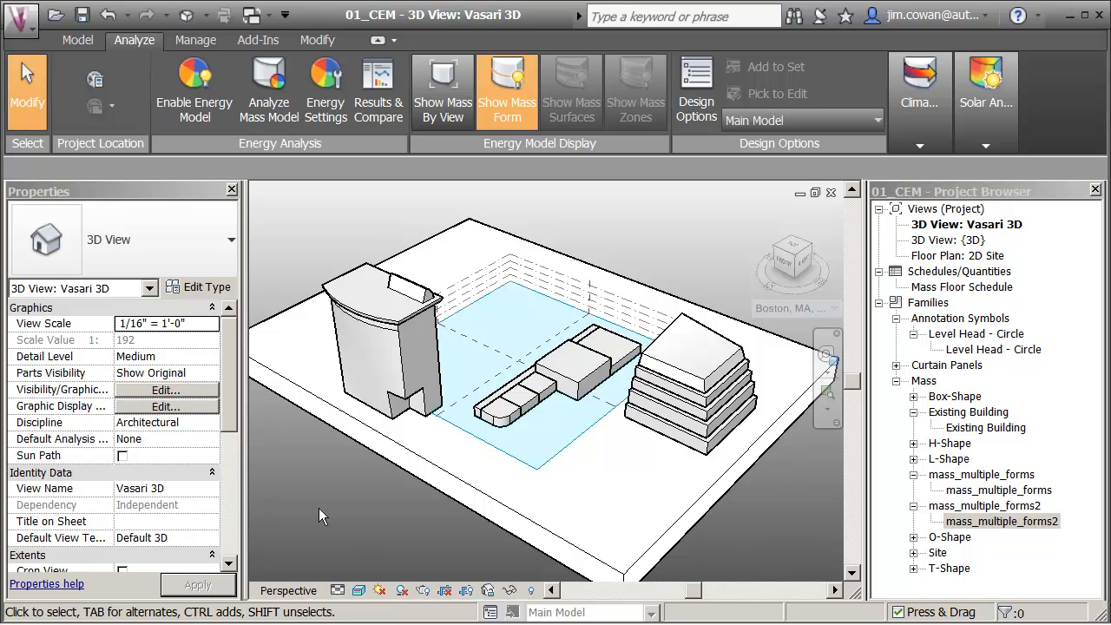
Step: Open the settings for the project's geographic location, weather and site
drag(319, 508, 134, 167)
click(78, 39)
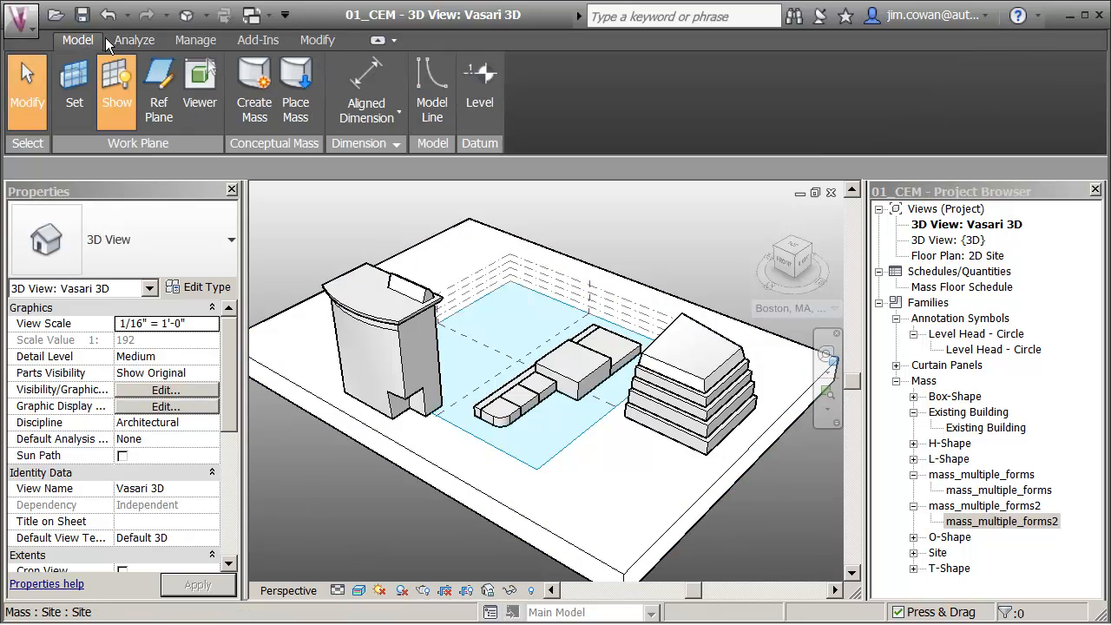
click(136, 39)
click(79, 40)
click(127, 41)
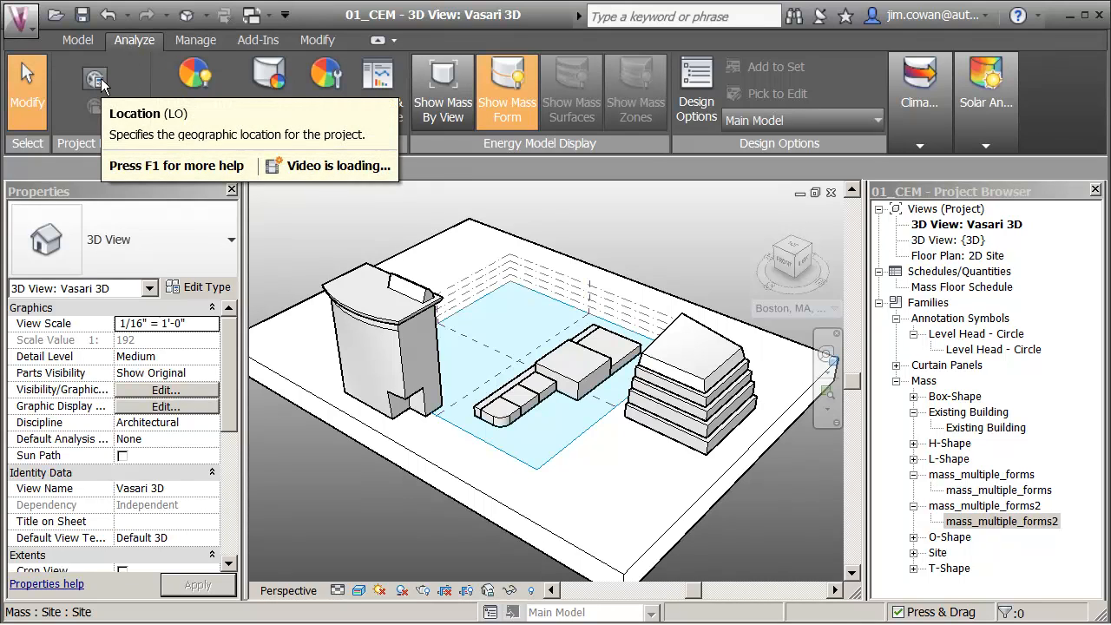
click(100, 78)
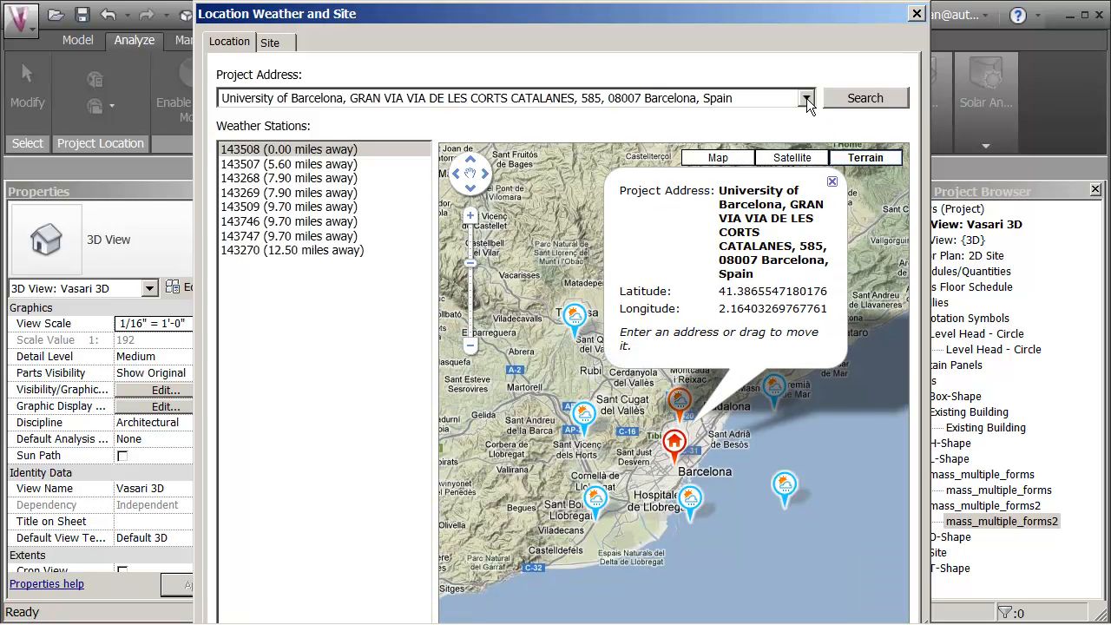
Step: Set the project address to San Francisco, CA, USA, search for it and look over the surrounding weather stations on the map
click(806, 98)
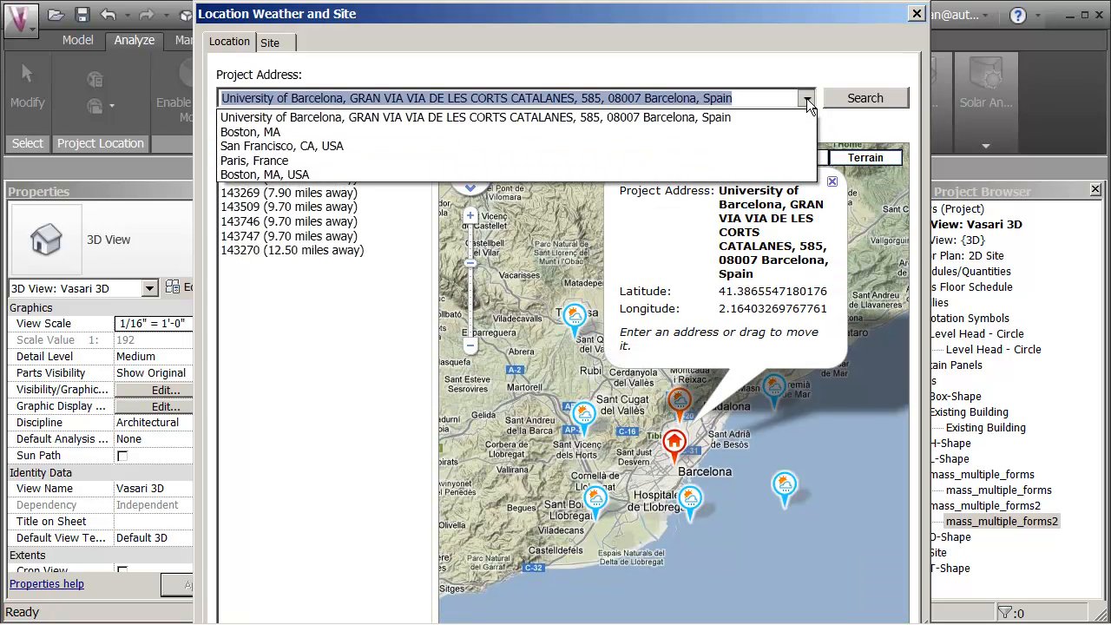
click(273, 147)
click(874, 99)
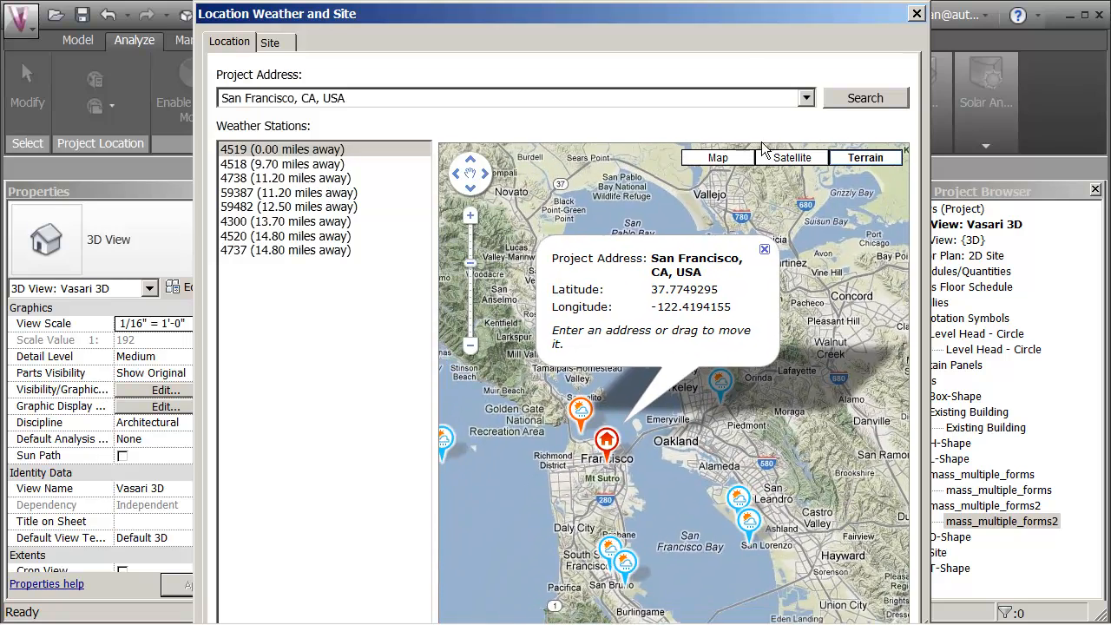
drag(774, 191, 840, 221)
click(831, 279)
mouse_move(693, 472)
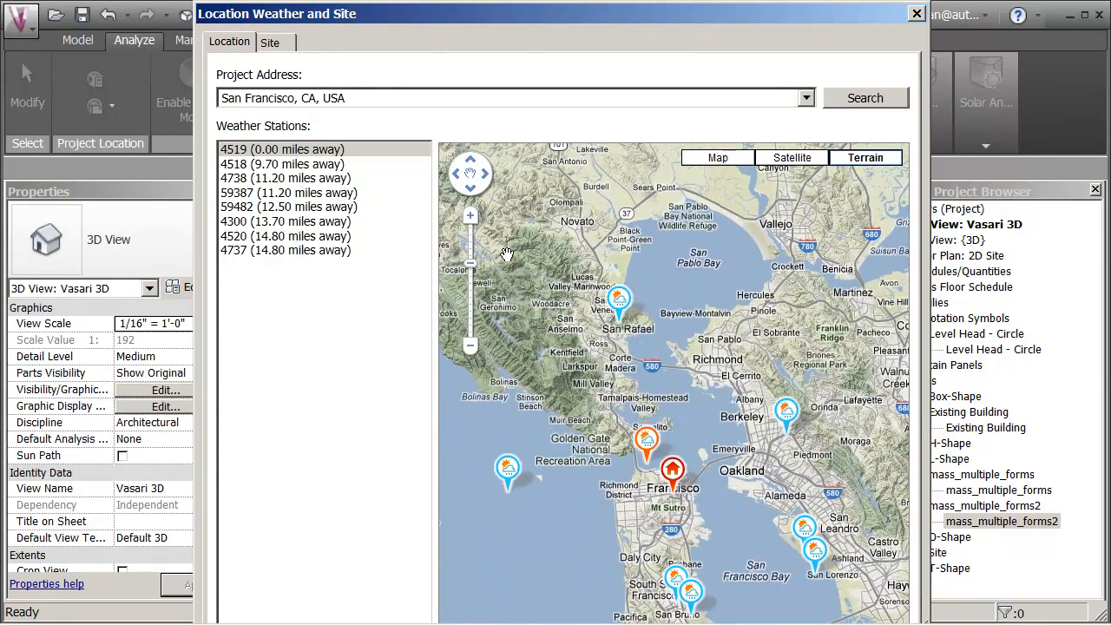
Step: Set the project address to the University of Barcelona, Spain, and search for it
click(806, 98)
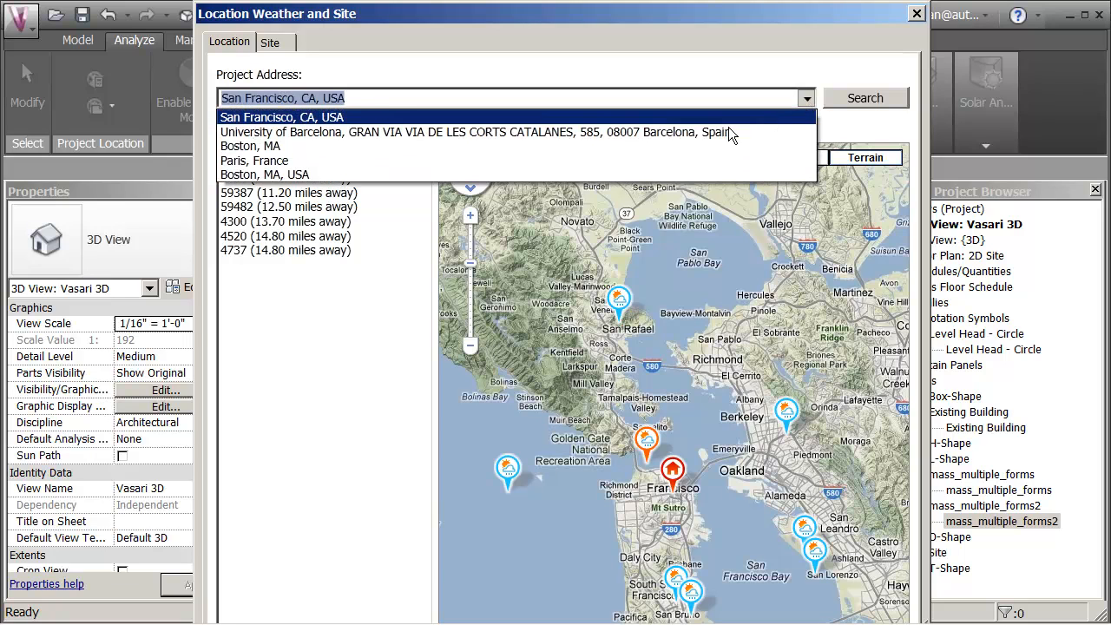
click(325, 132)
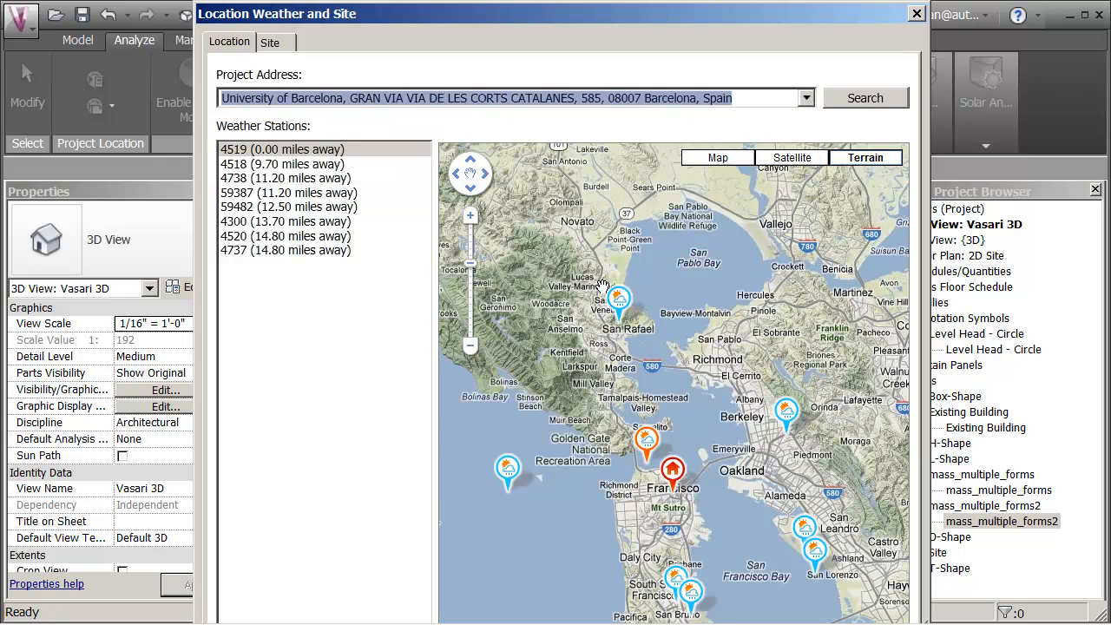
click(872, 99)
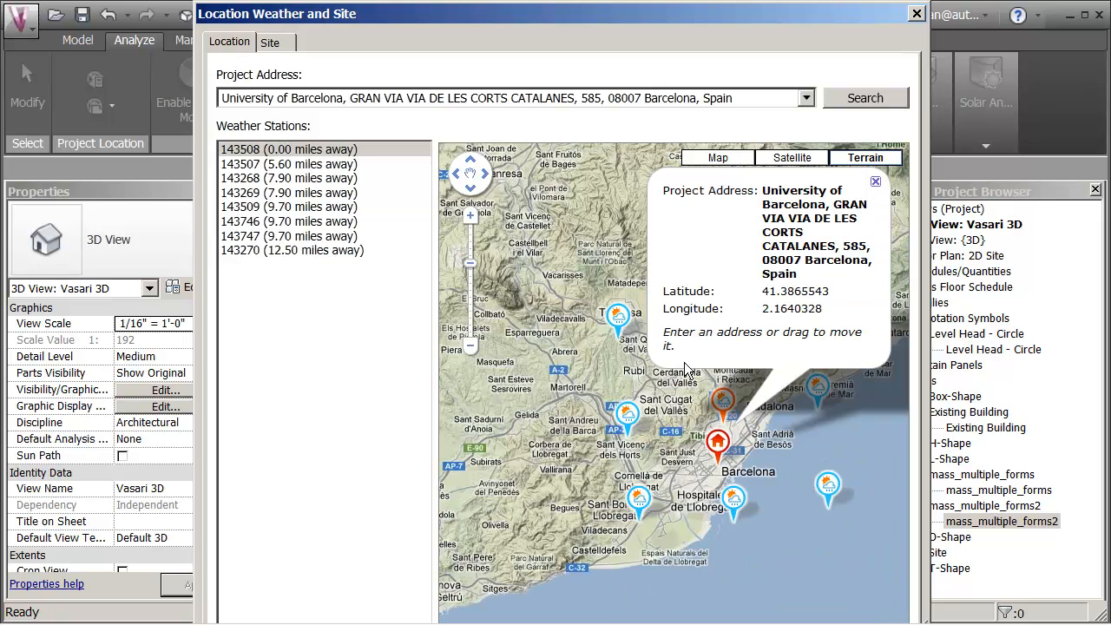
Step: Examine the weather stations and streets around the project marker on the Barcelona terrain map
drag(696, 473, 584, 314)
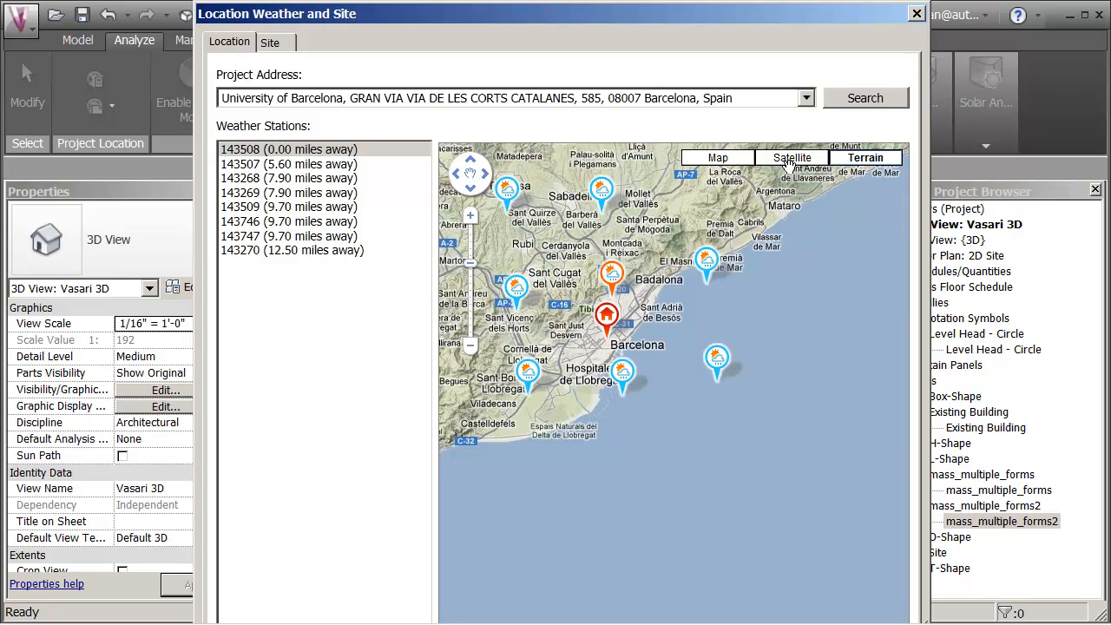
click(470, 217)
click(469, 216)
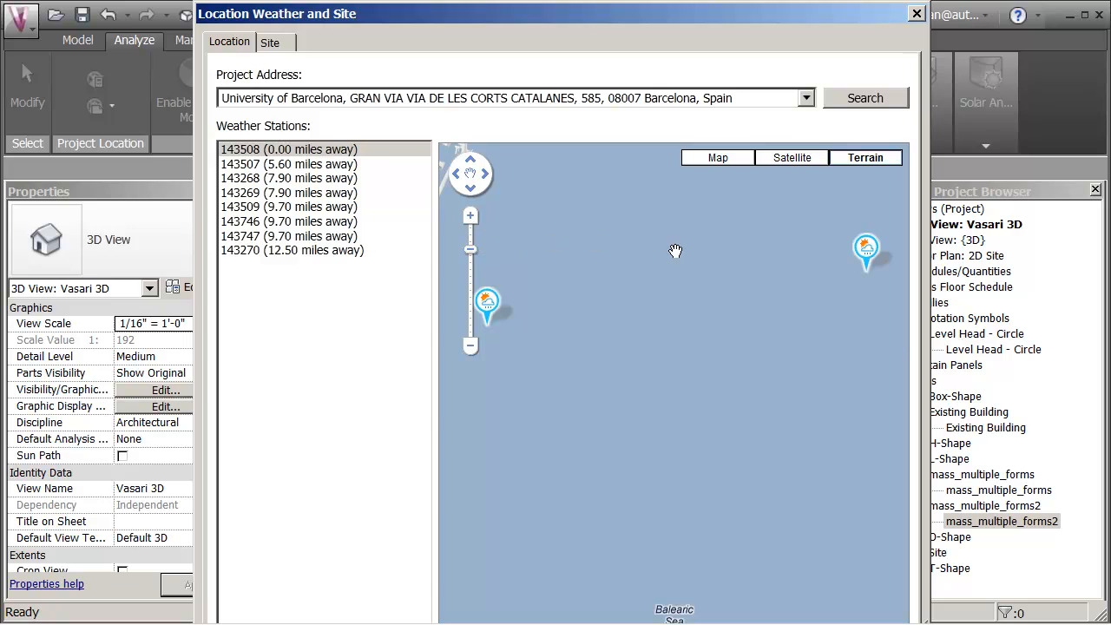
drag(693, 332, 685, 425)
mouse_move(653, 401)
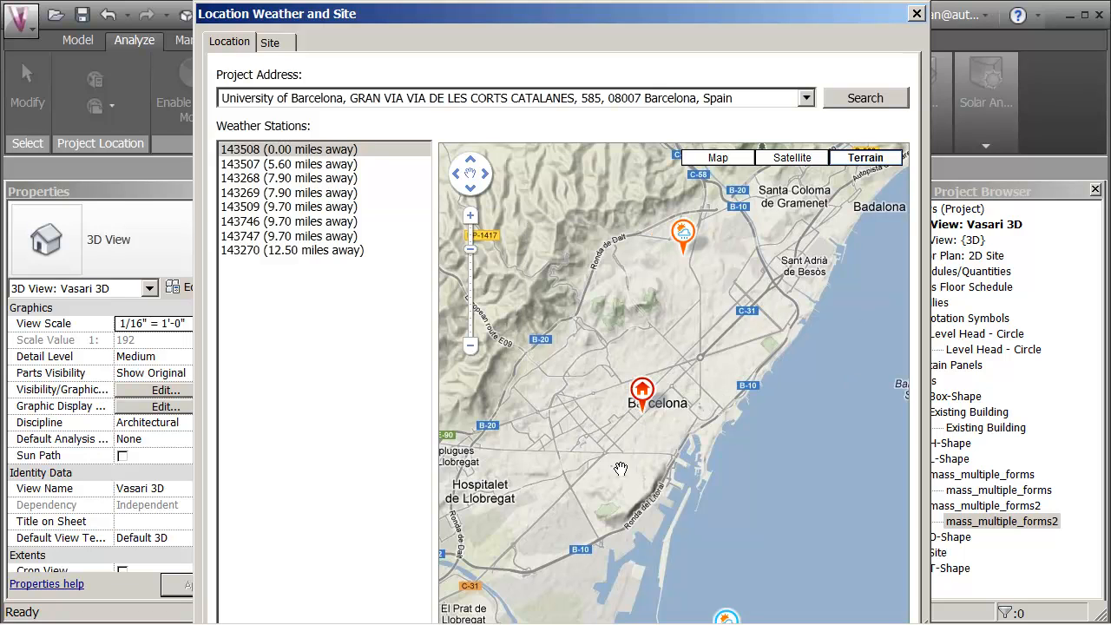
drag(604, 431, 605, 384)
scroll(610, 364, up, 1)
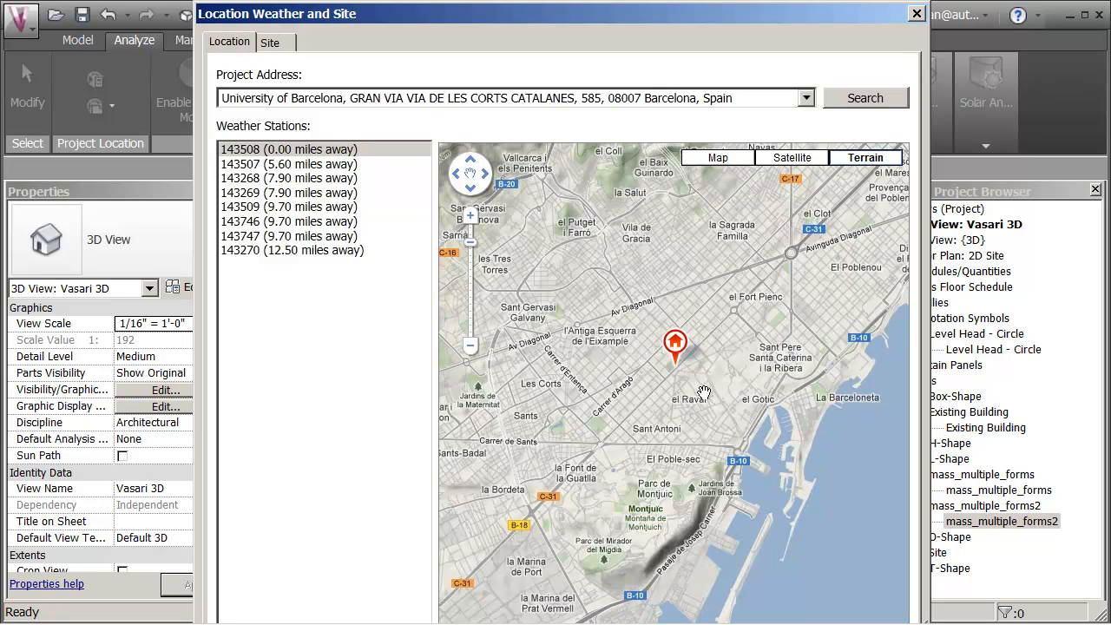
scroll(703, 389, up, 1)
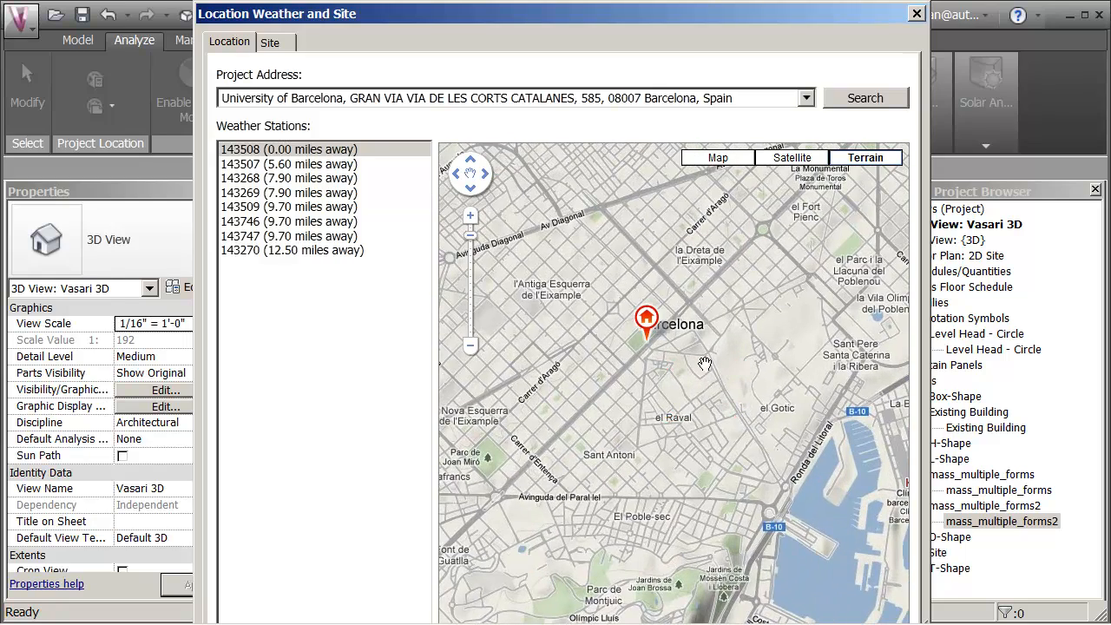
Step: Show satellite imagery and move the project marker south of the university to Plaça de la Universitat, about 41.3856, 2.1640
click(789, 159)
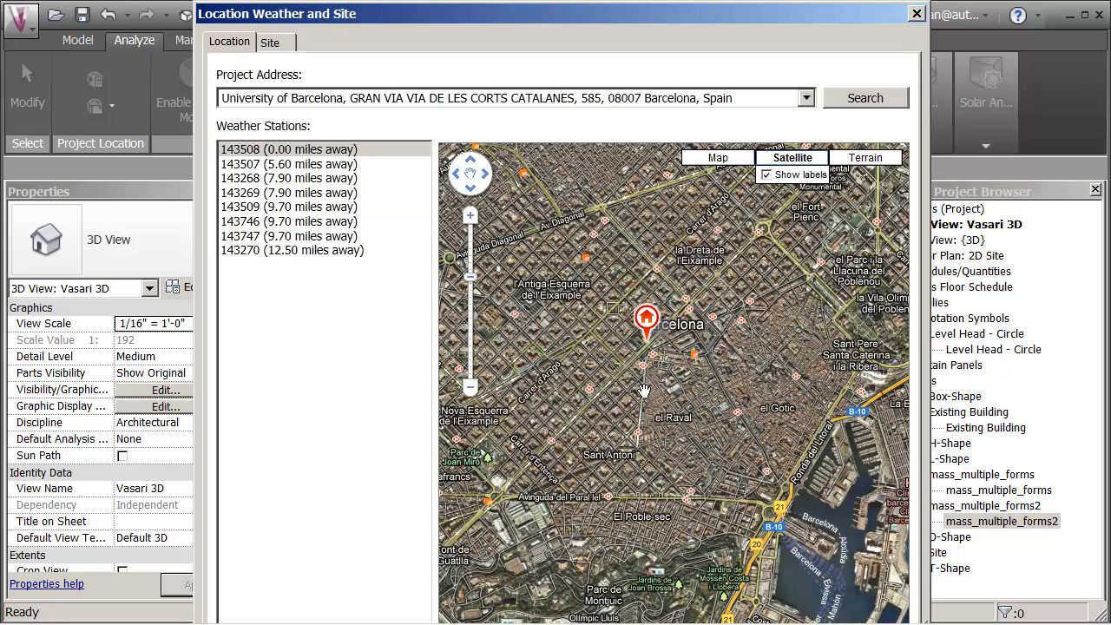
scroll(619, 361, up, 1)
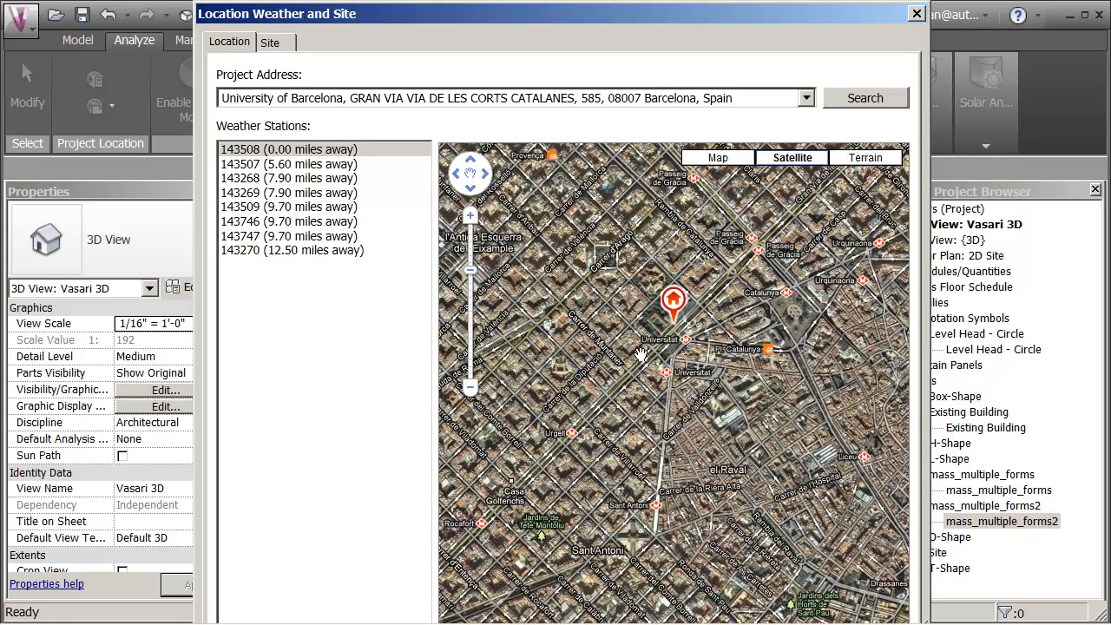
scroll(647, 352, up, 1)
drag(686, 328, 630, 379)
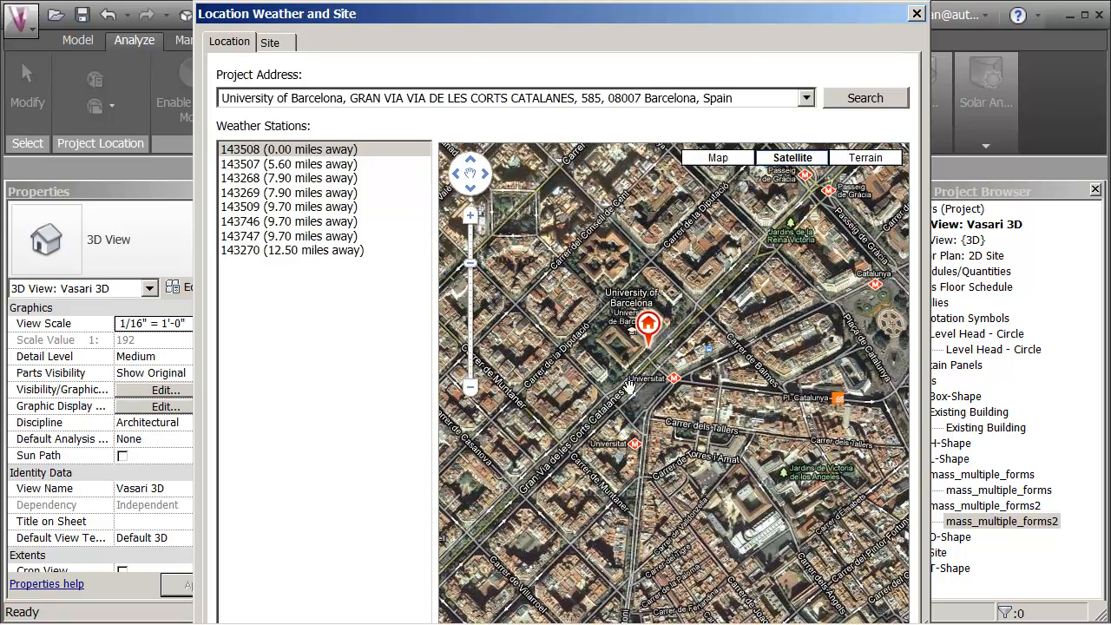
scroll(630, 359, up, 1)
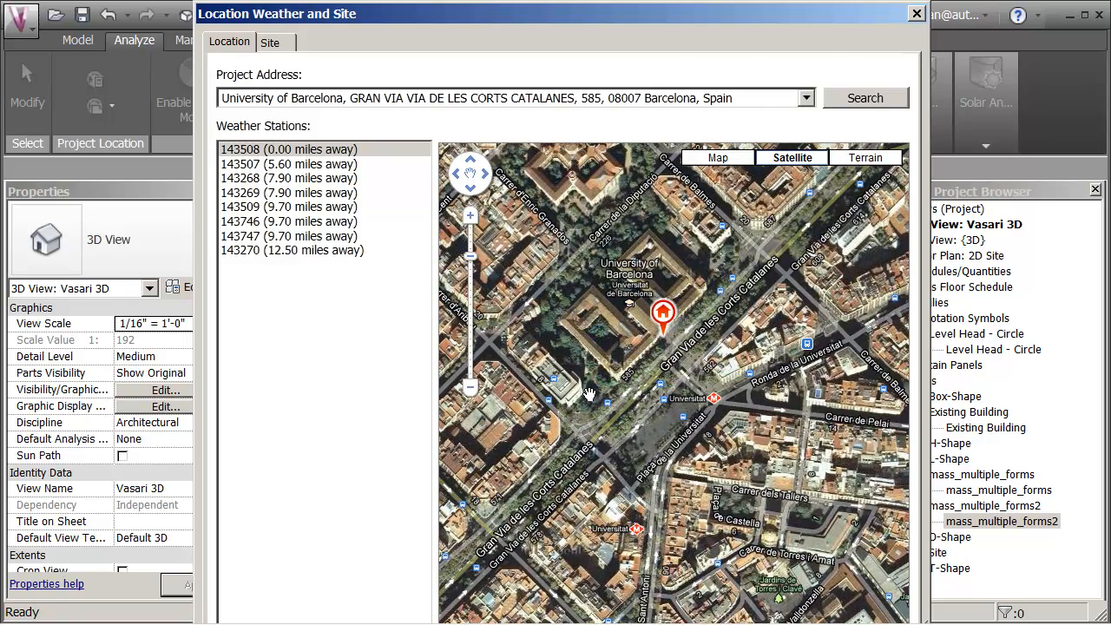
mouse_move(662, 339)
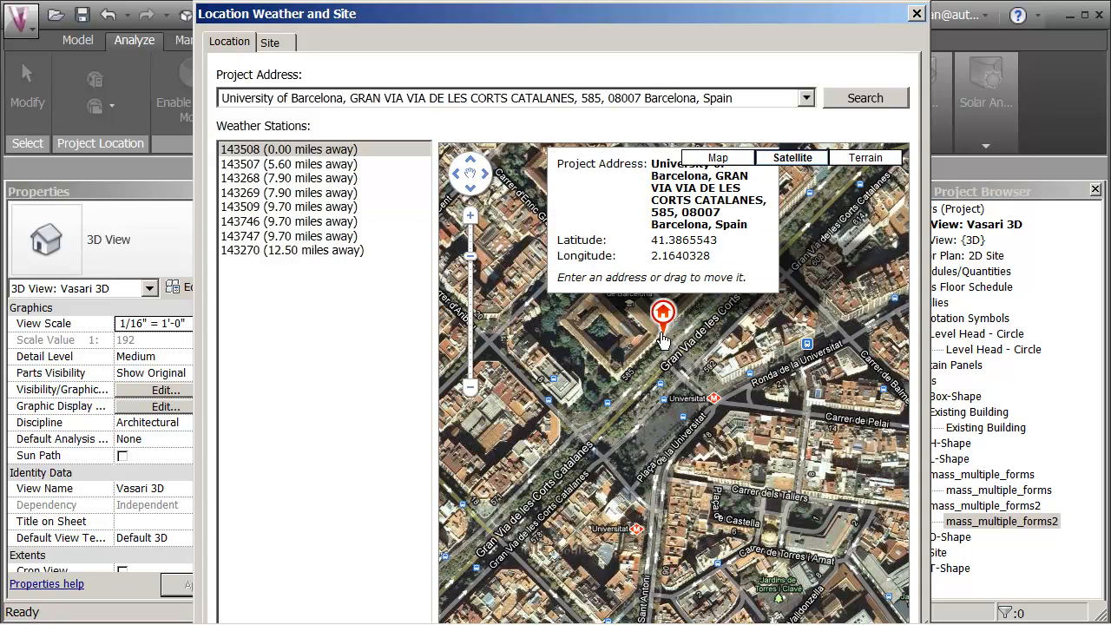
drag(663, 339, 657, 429)
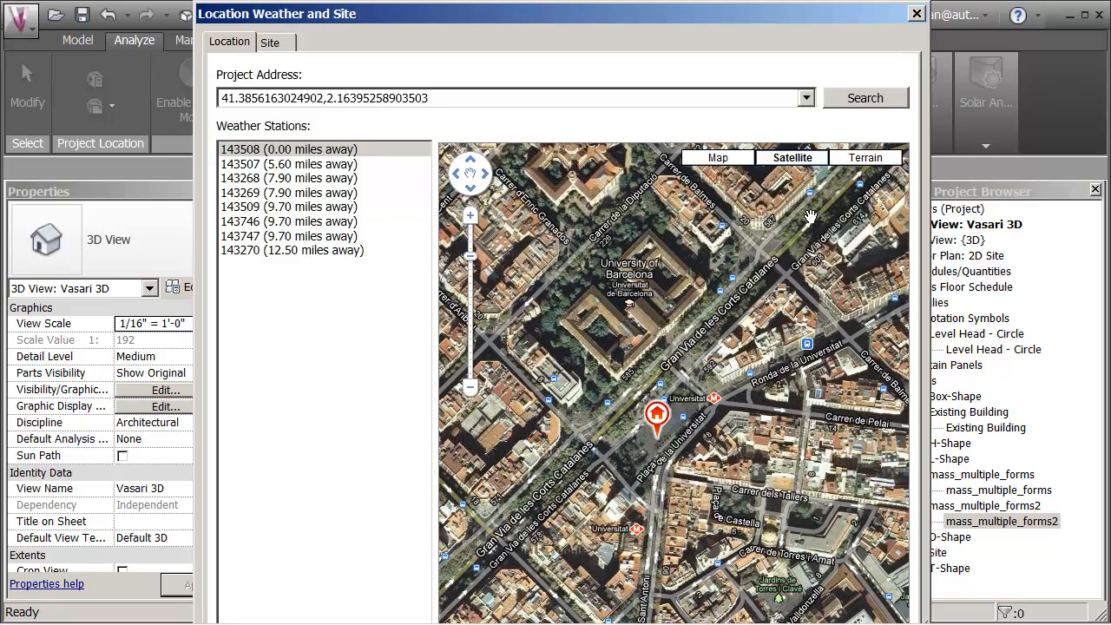
Step: Return the map to terrain display, check the relocated marker and accept the project location
click(867, 159)
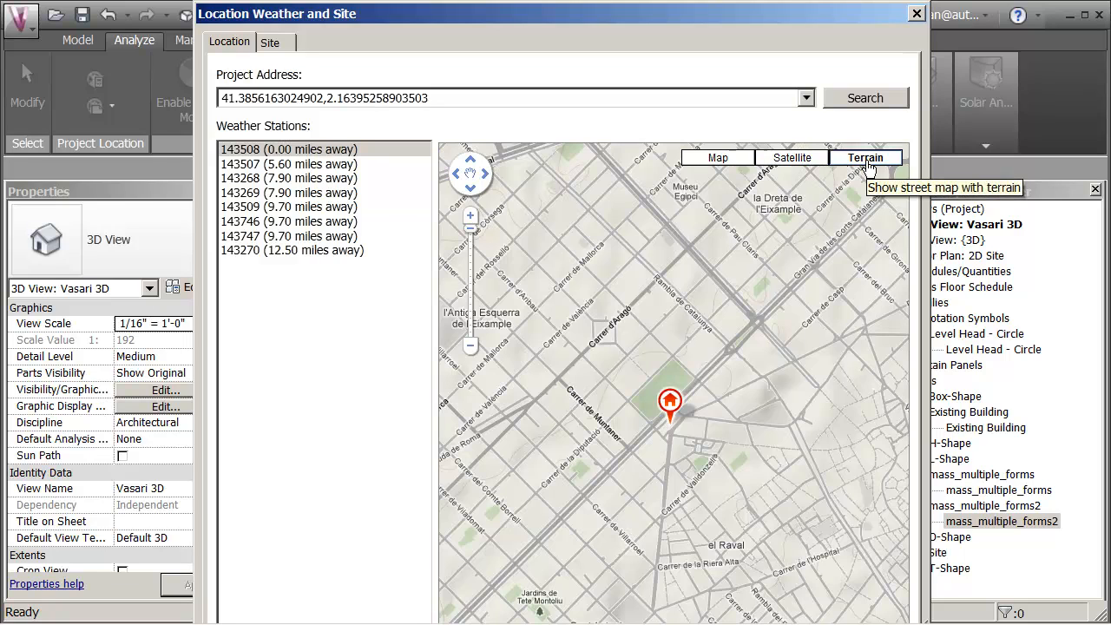
scroll(761, 441, down, 1)
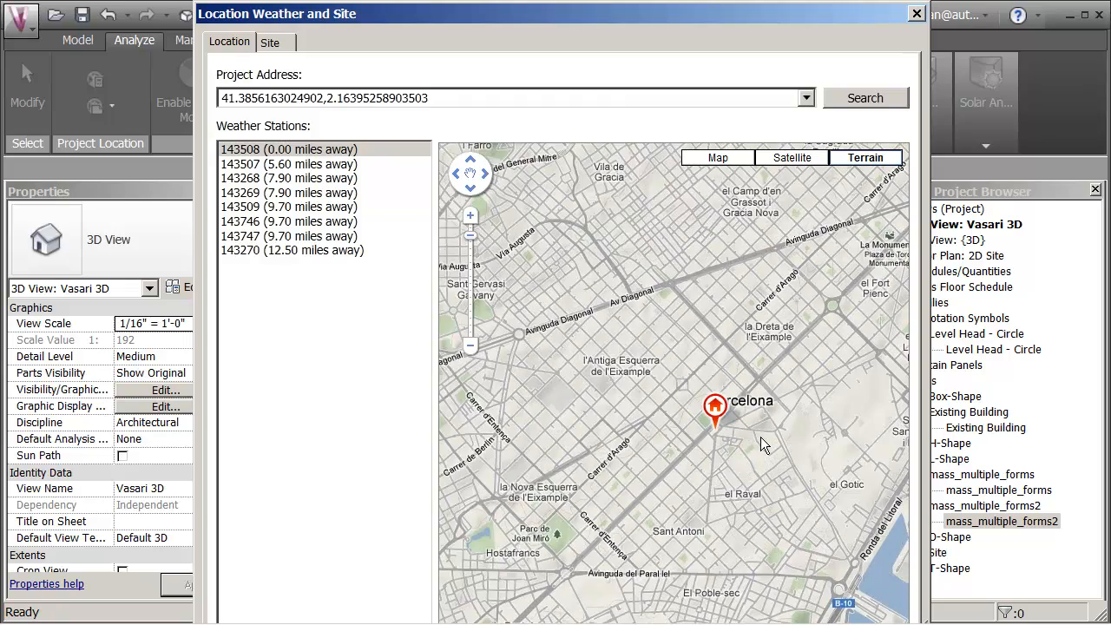
scroll(760, 436, up, 1)
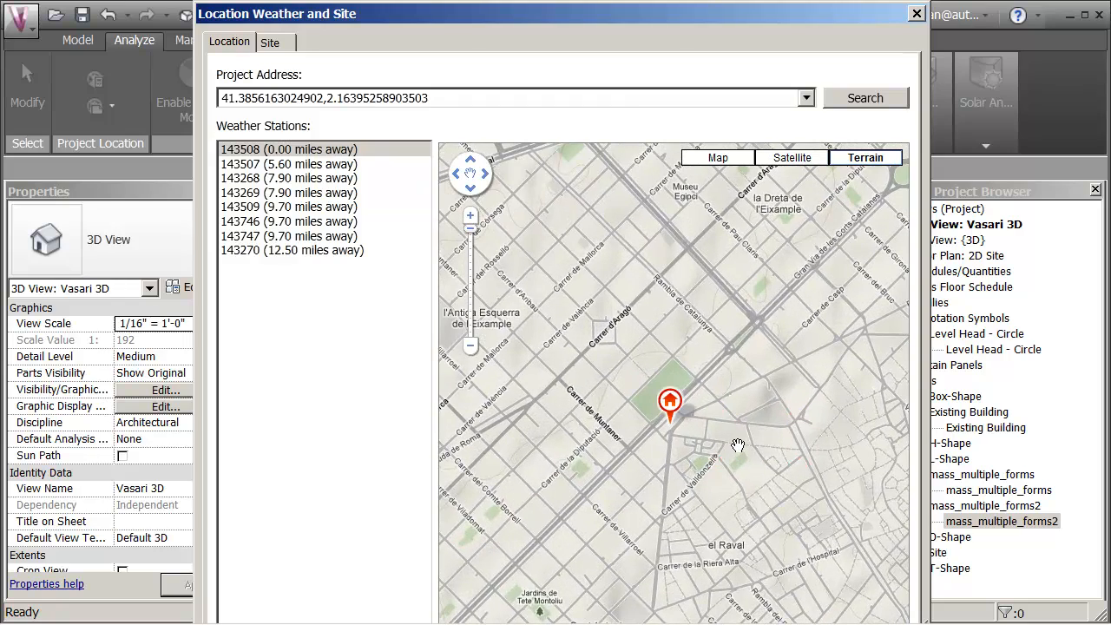
mouse_move(715, 332)
mouse_down()
mouse_move(753, 320)
mouse_move(670, 263)
mouse_move(690, 235)
mouse_up()
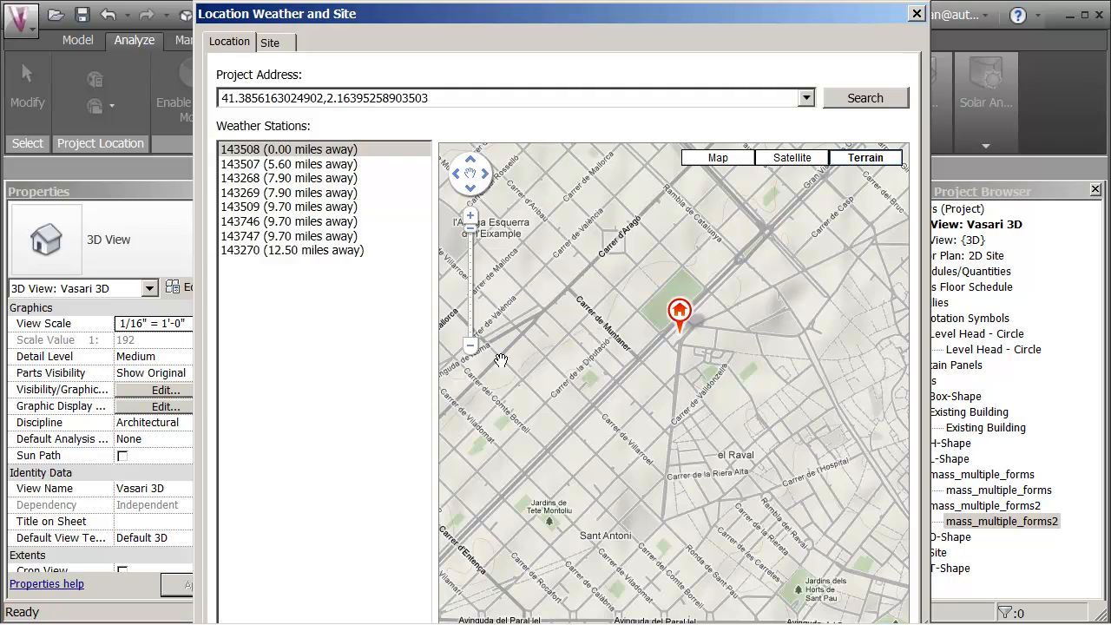
key(Return)
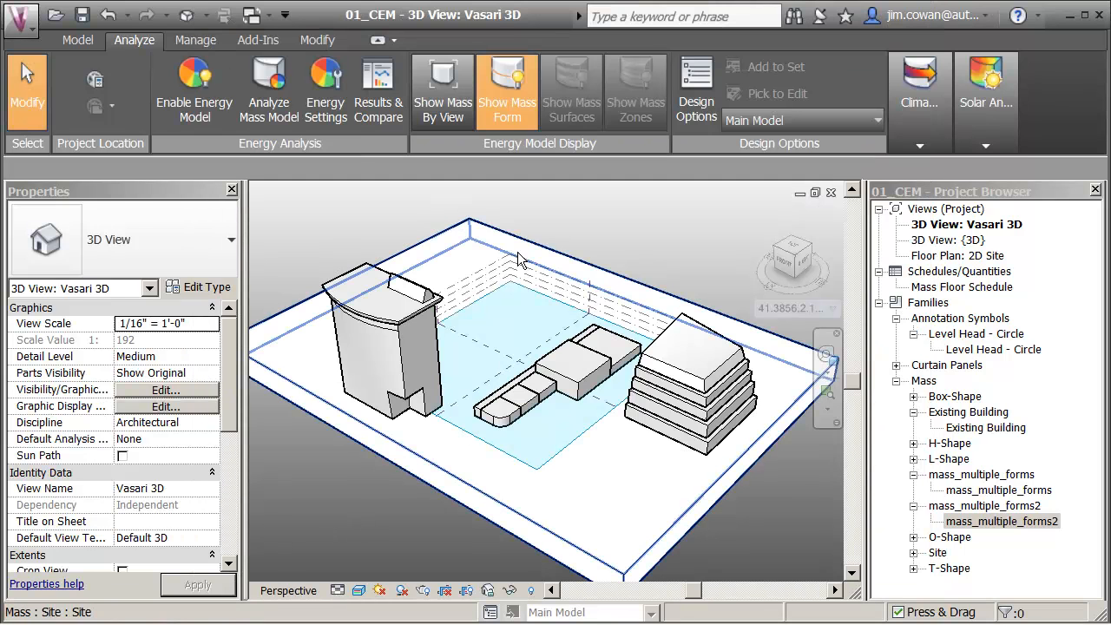
Step: Add a mass floor at Level 1 to the mass_multiple_forms mass and deselect it
click(589, 357)
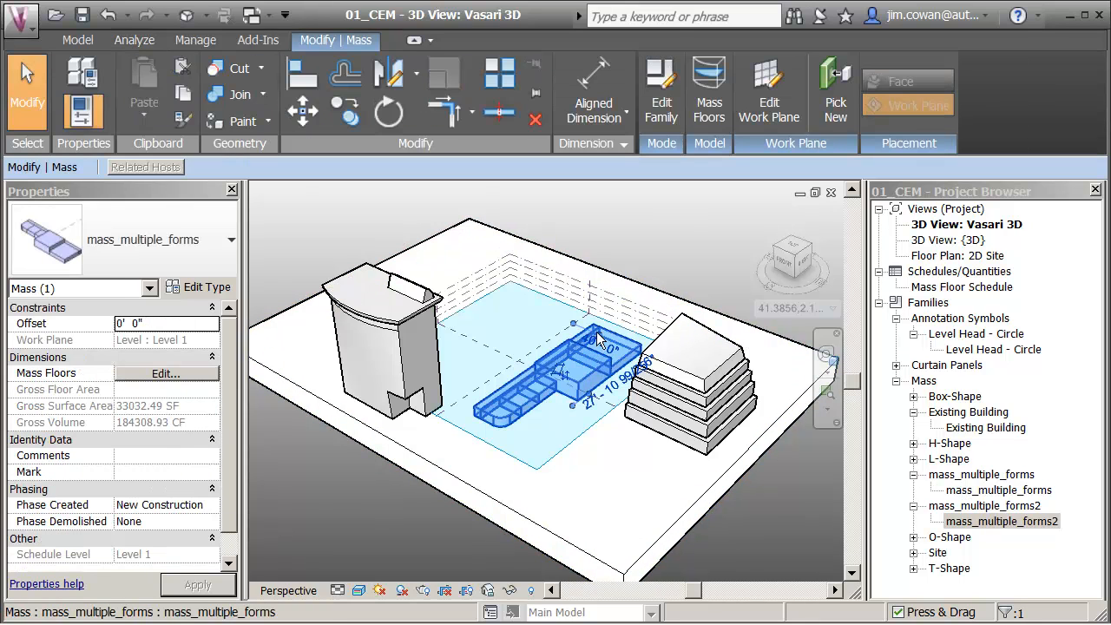
click(698, 115)
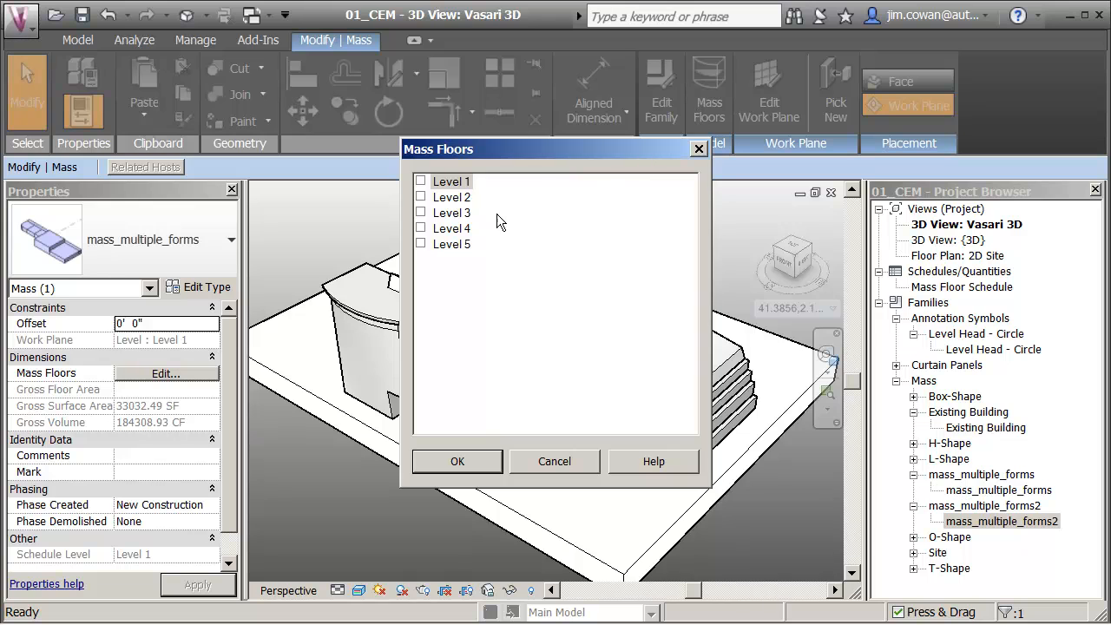
click(425, 182)
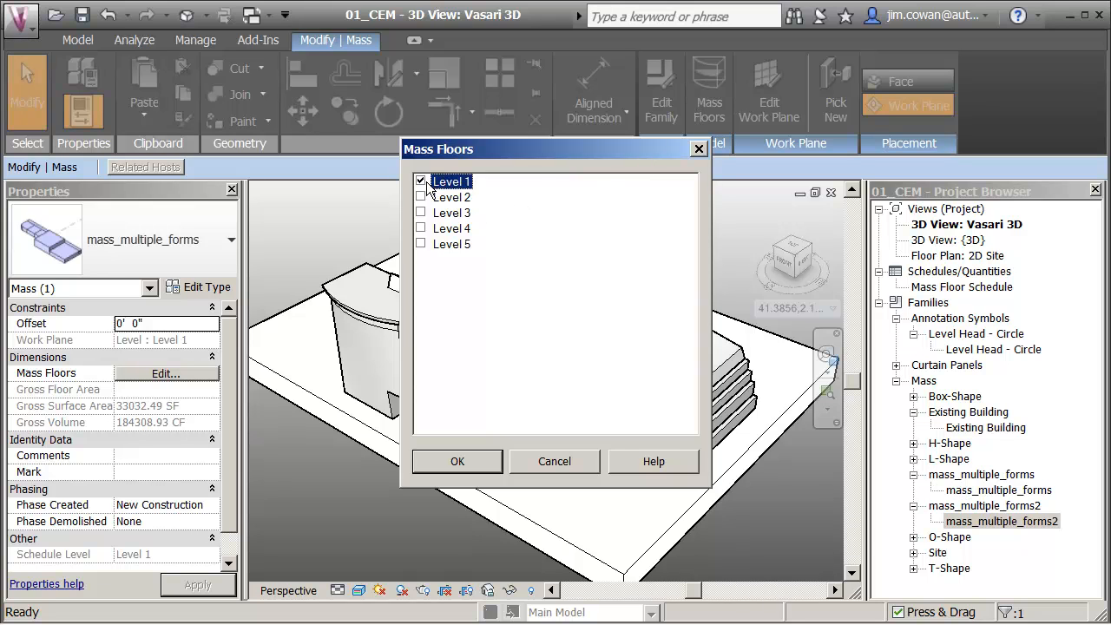
click(457, 461)
click(367, 499)
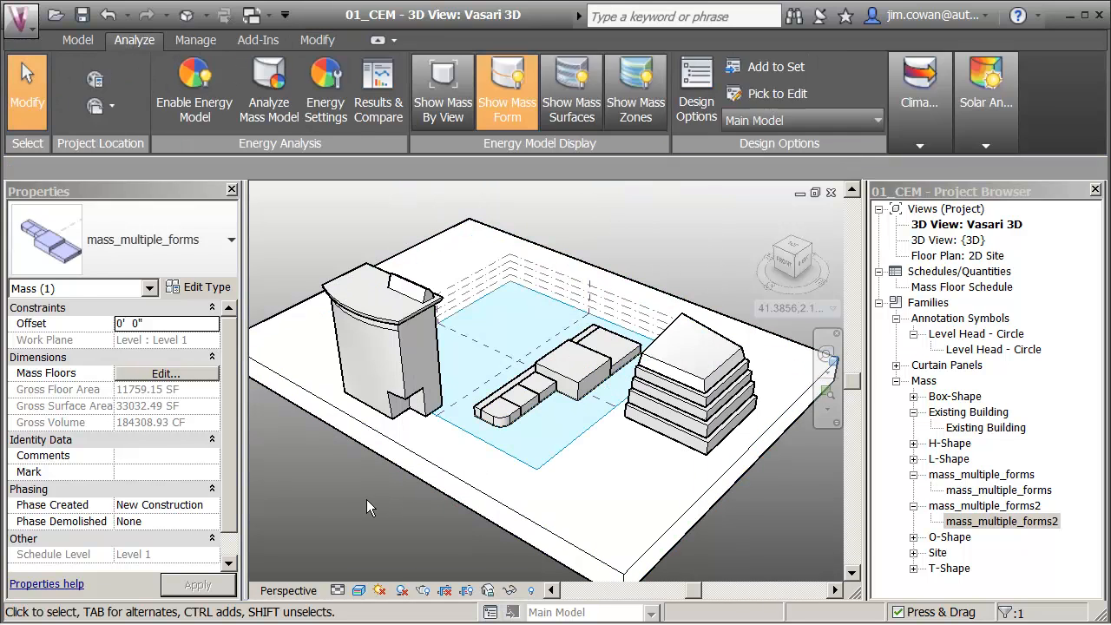
Step: In the energy settings, set the building type to School or University, enable Create Energy Model and apply
click(330, 114)
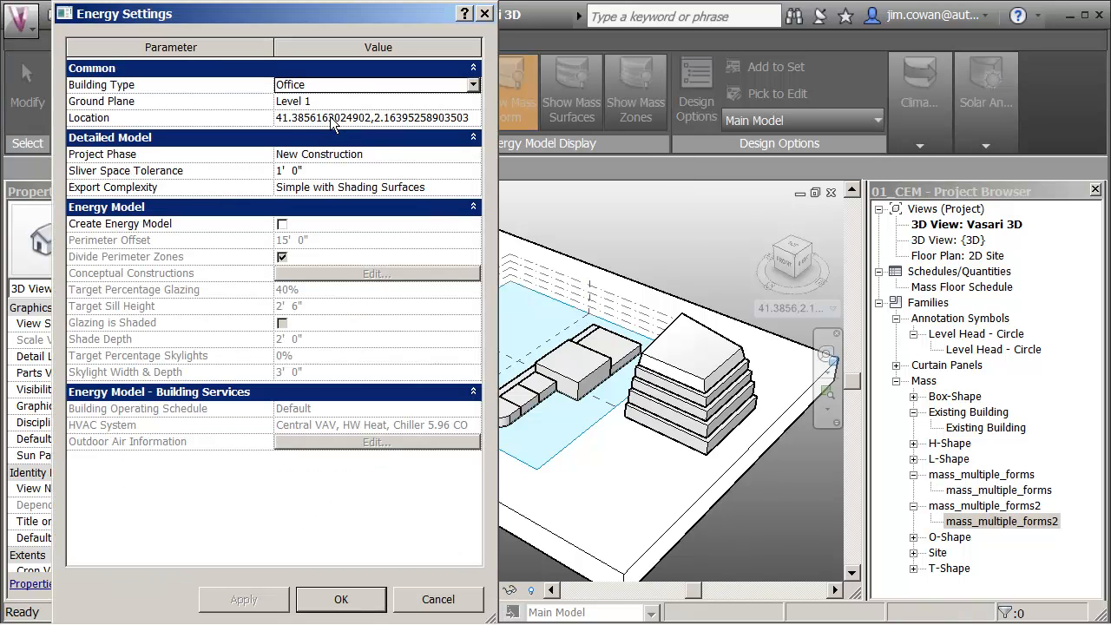
click(473, 85)
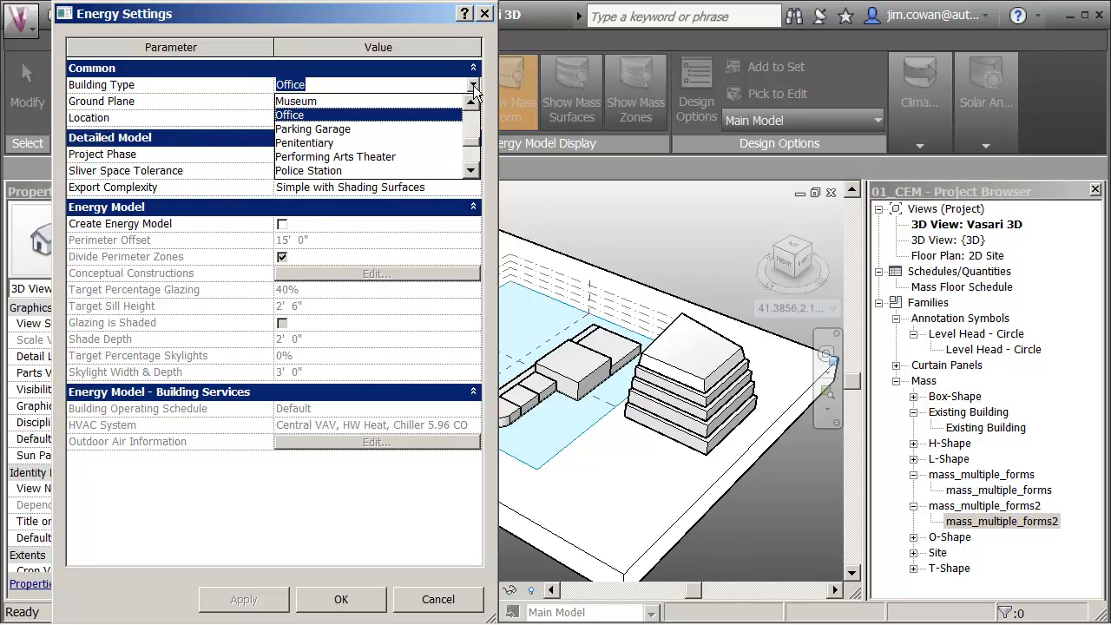
click(472, 165)
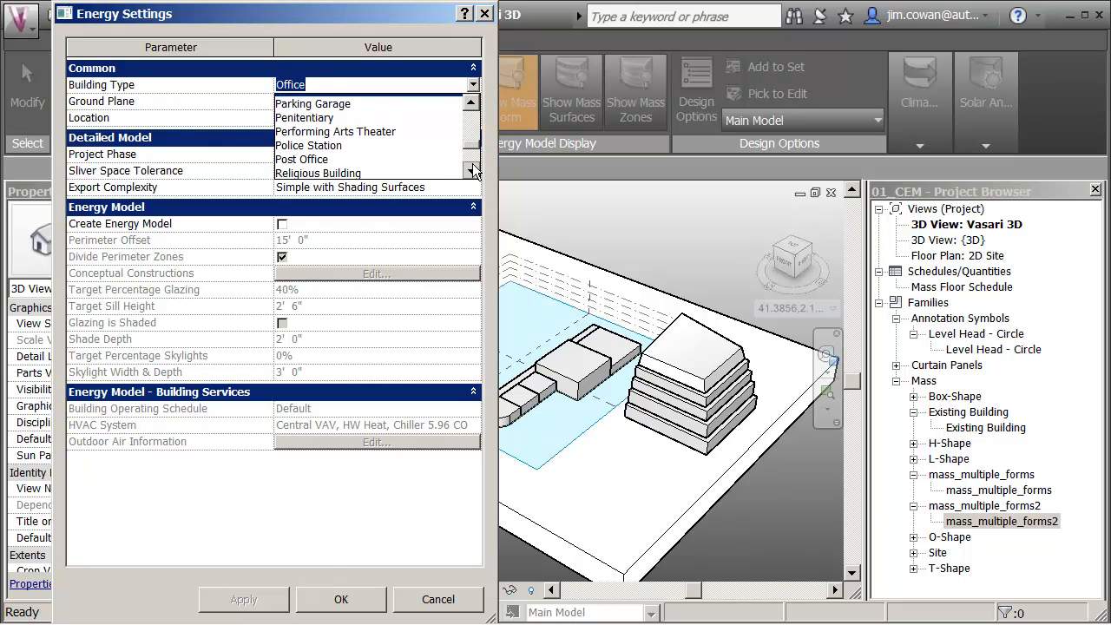
click(363, 157)
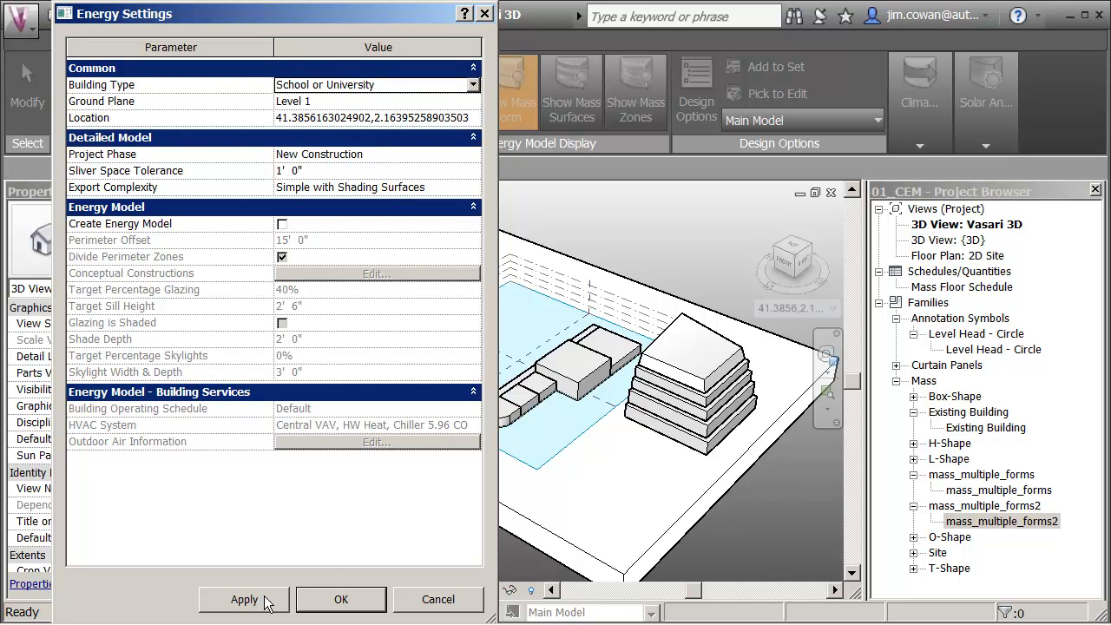
click(282, 225)
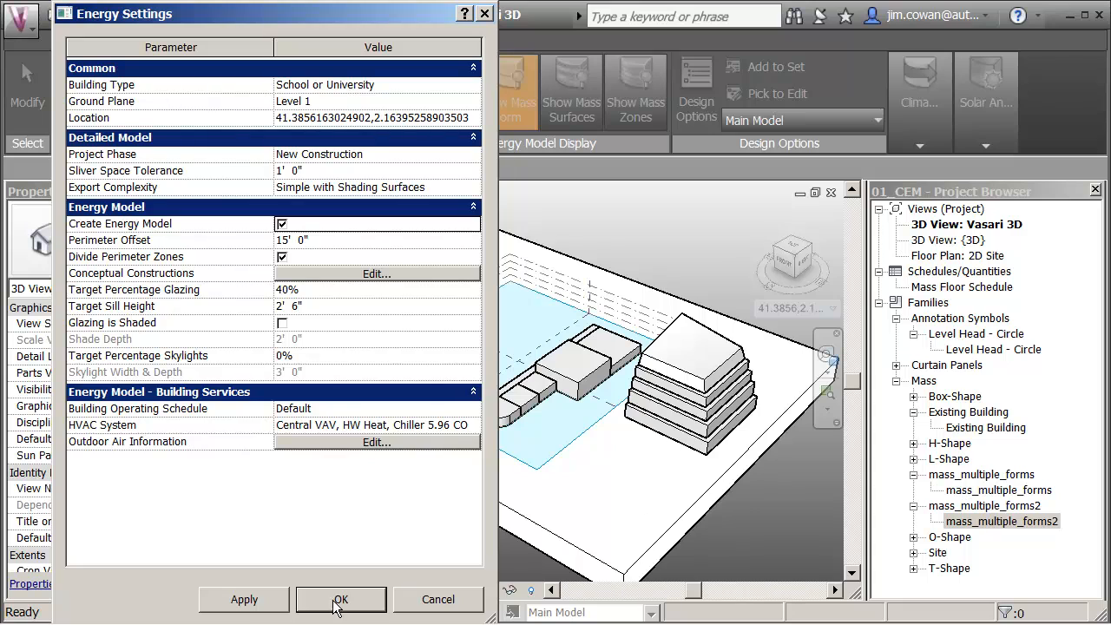
click(243, 600)
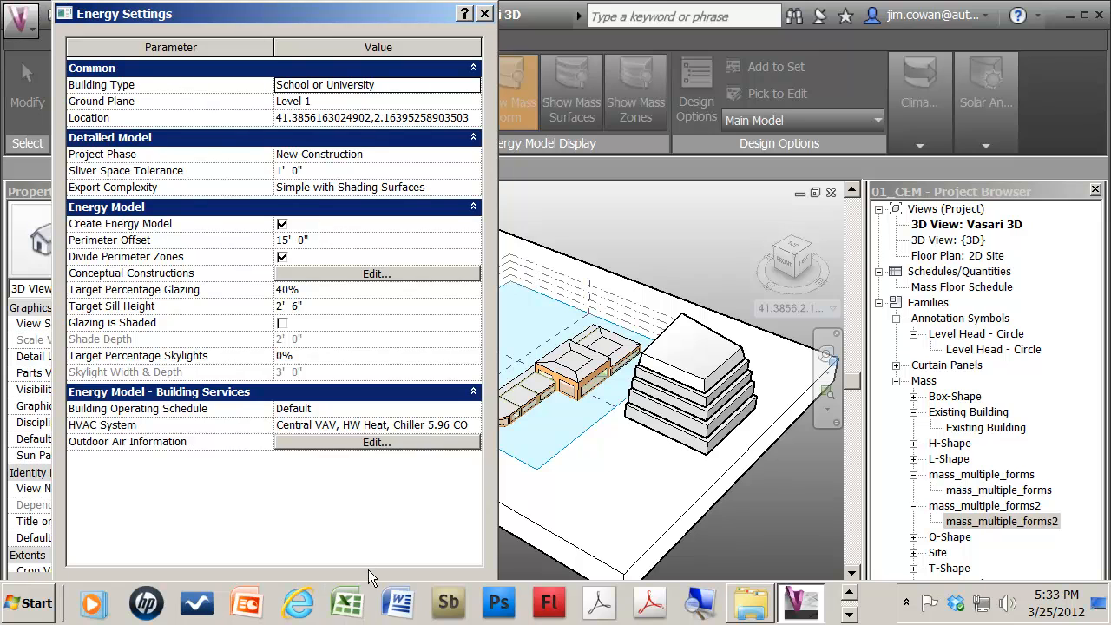
Step: Accept the energy settings and run a mass model energy analysis named Barcelona
click(341, 599)
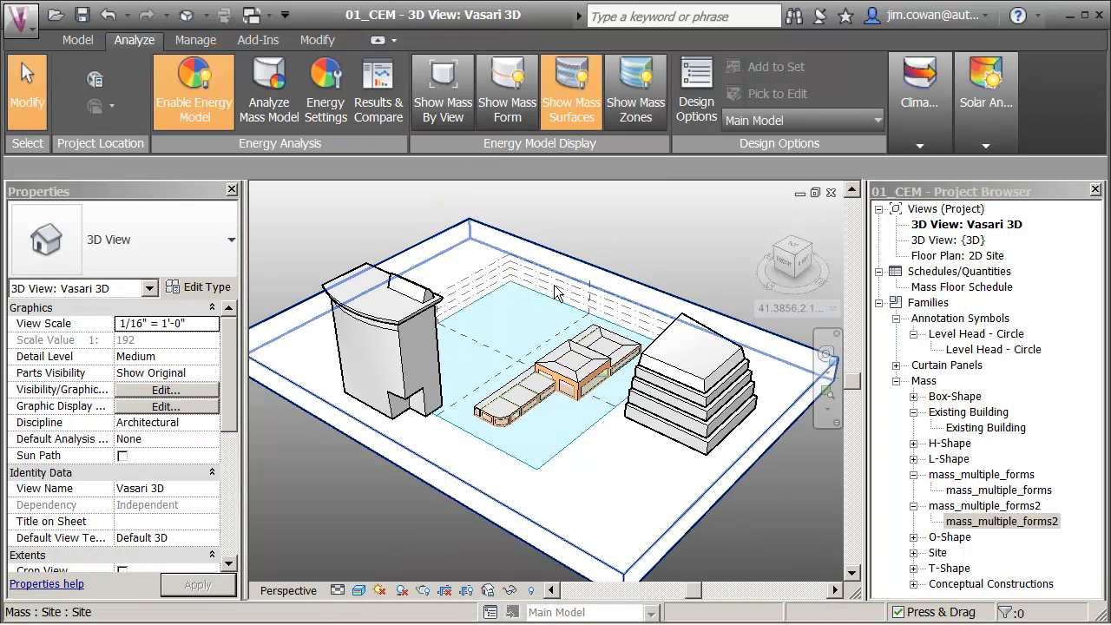
click(269, 100)
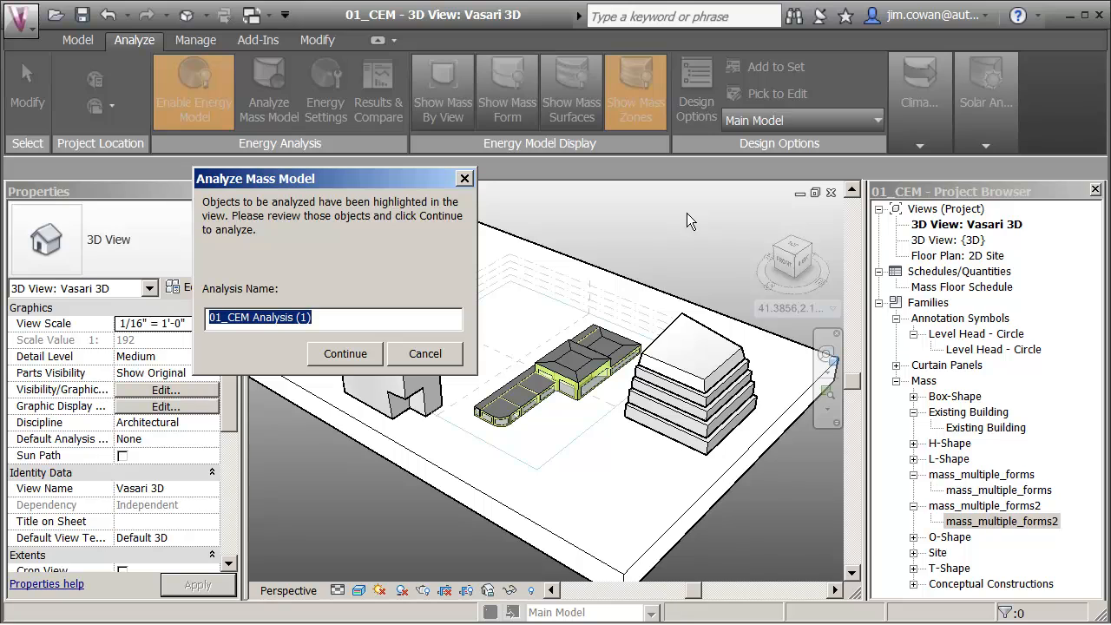
text(Ba)
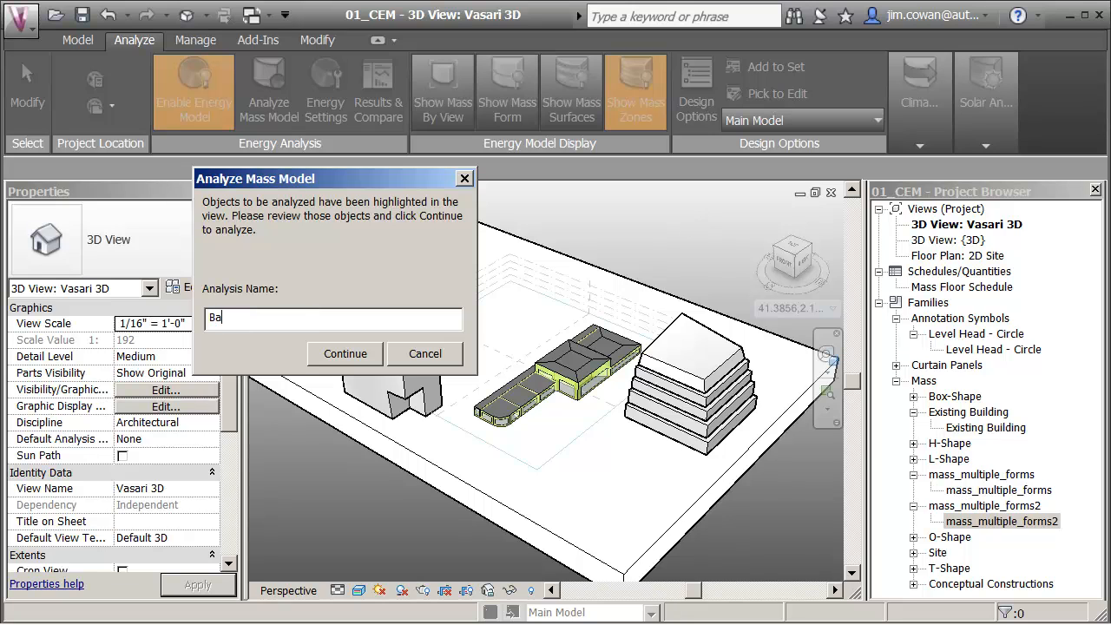
text(rcelona)
click(352, 356)
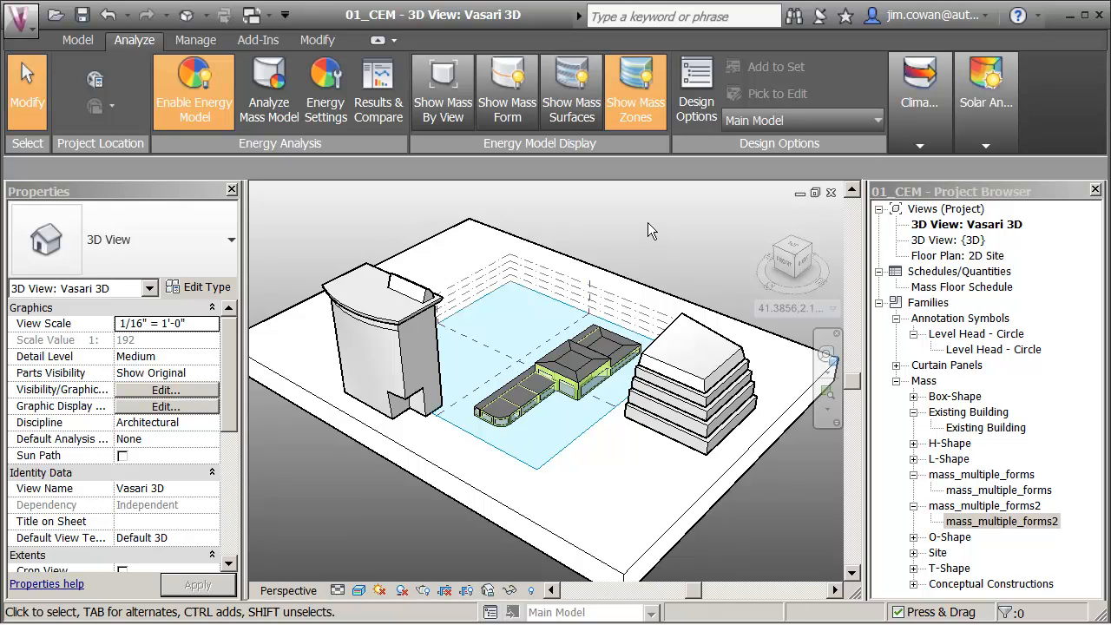
Step: Display the mass form and set the project location to Las Vegas, NV, USA
click(507, 109)
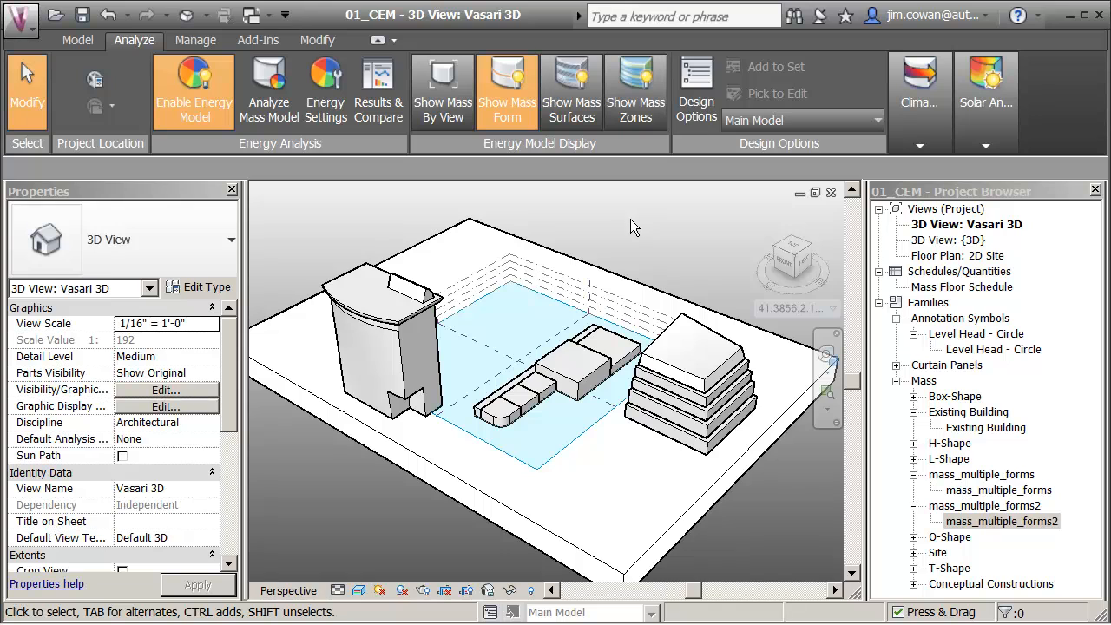
click(786, 307)
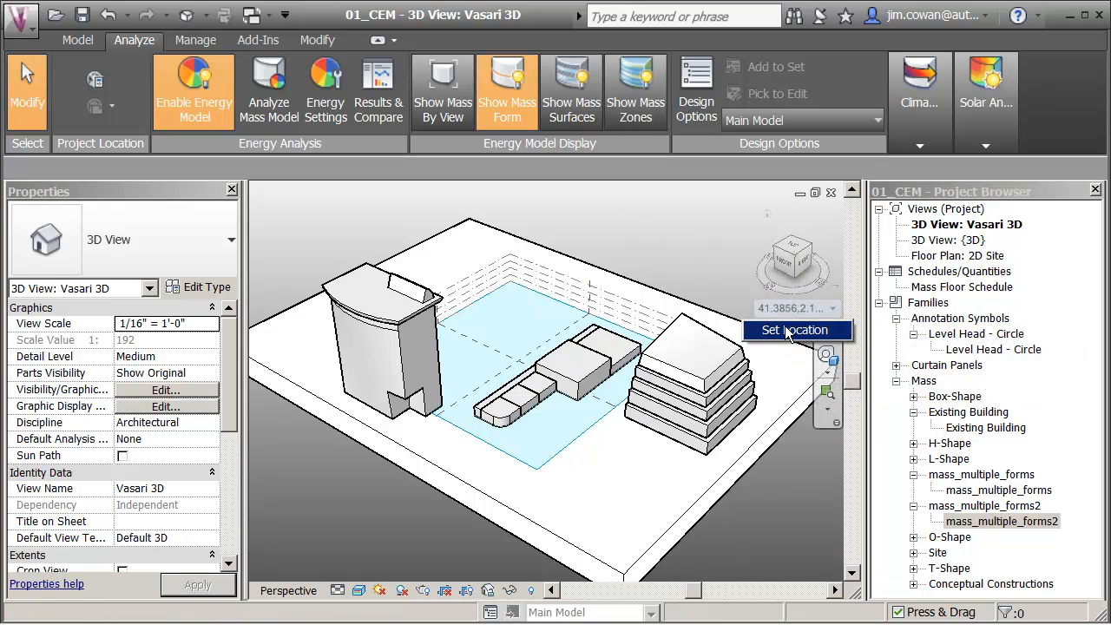
click(790, 330)
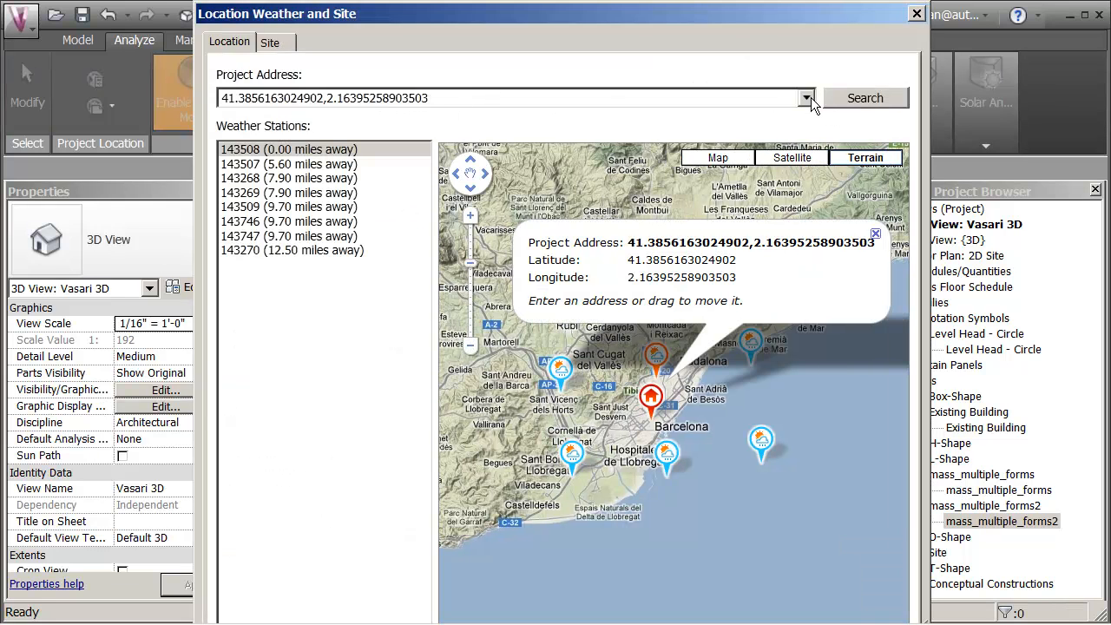
click(808, 98)
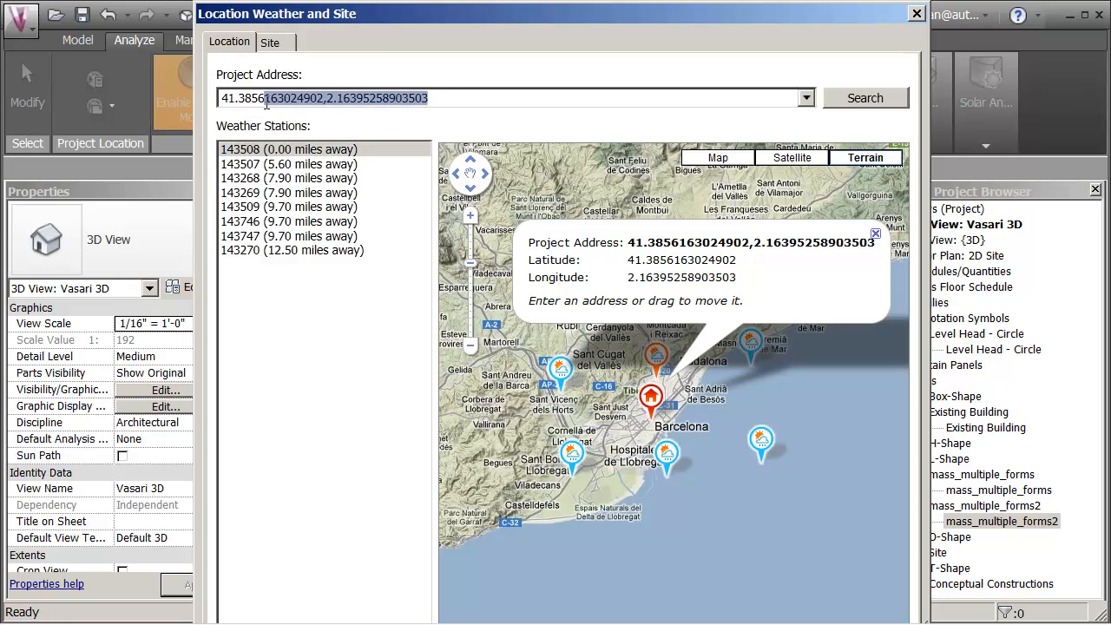
text(las vegas)
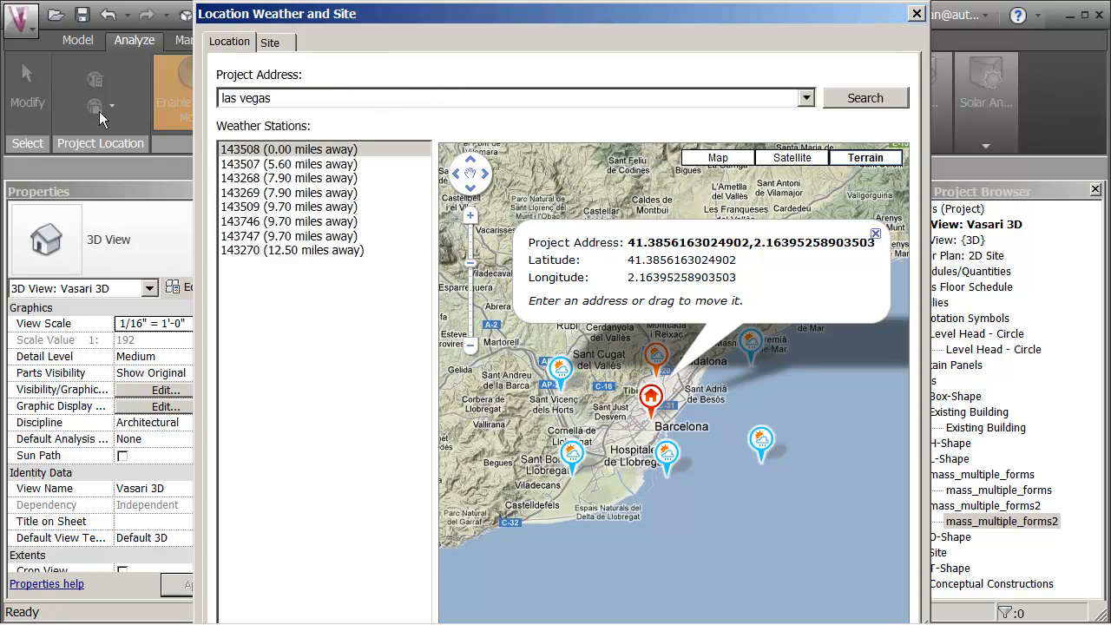
key(Return)
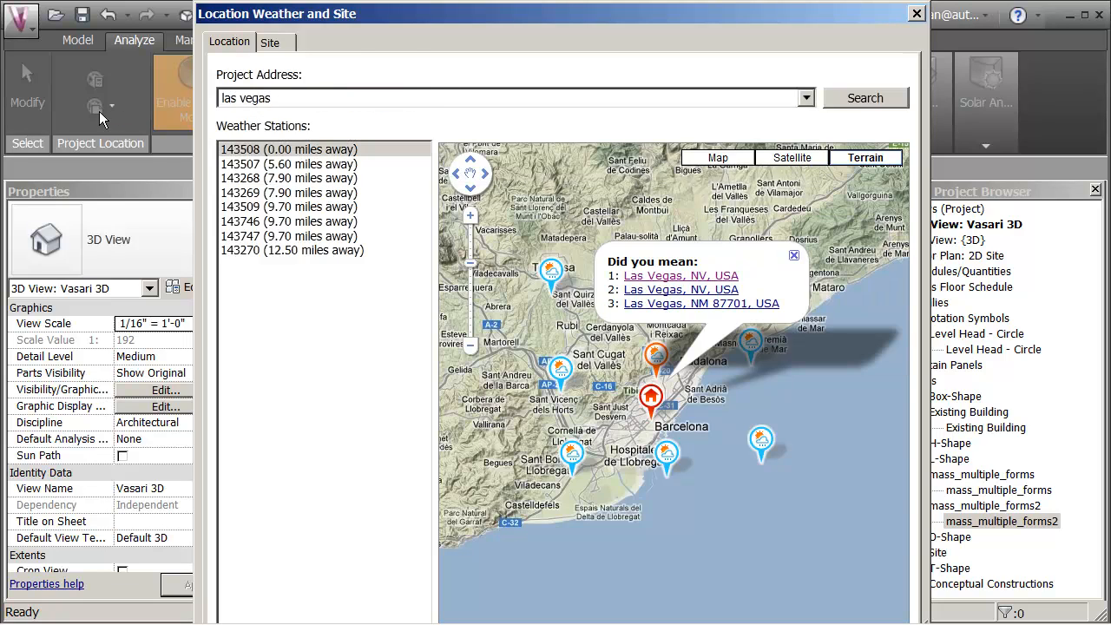
click(666, 277)
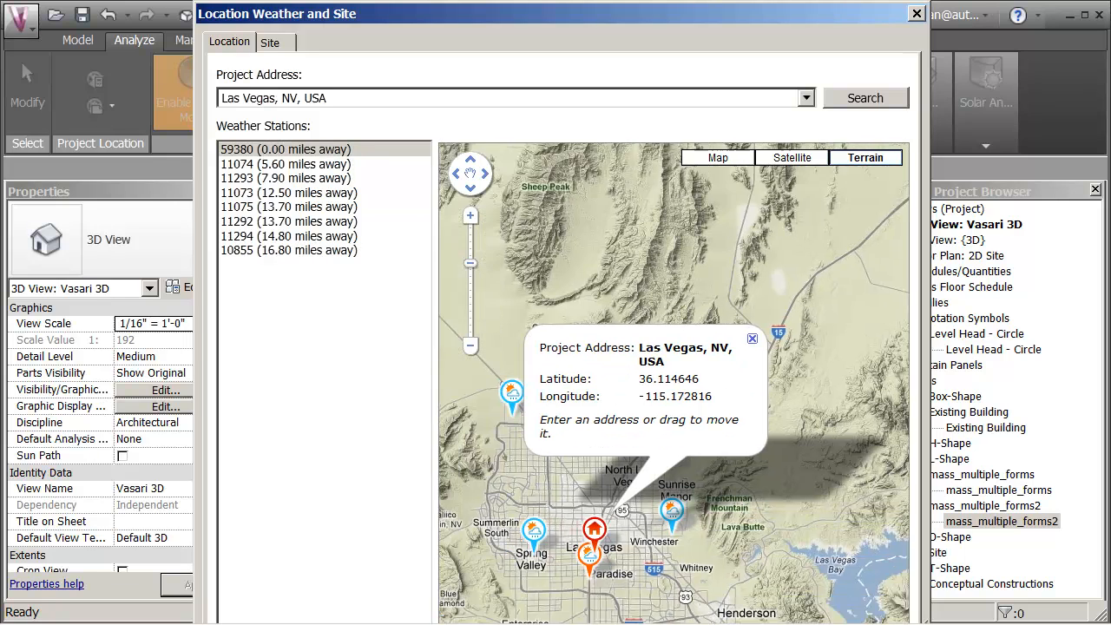
Step: Move the project marker east of the McCarran airport area on satellite imagery, to about 36.1076, -115.1268
click(471, 218)
drag(619, 361, 590, 259)
mouse_move(638, 348)
drag(643, 302, 707, 351)
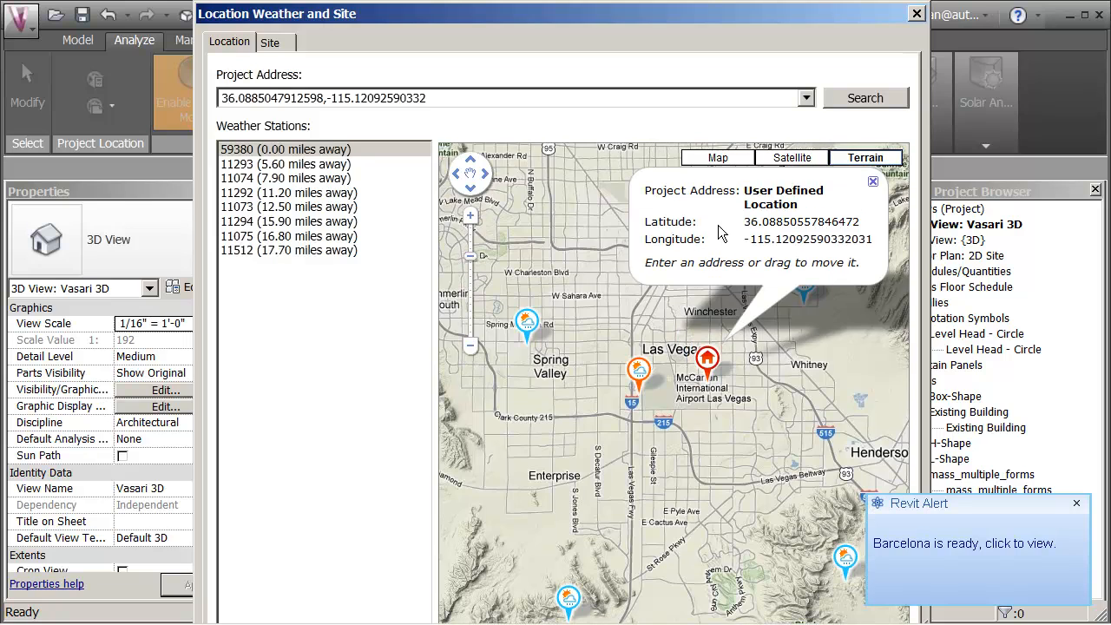
click(793, 159)
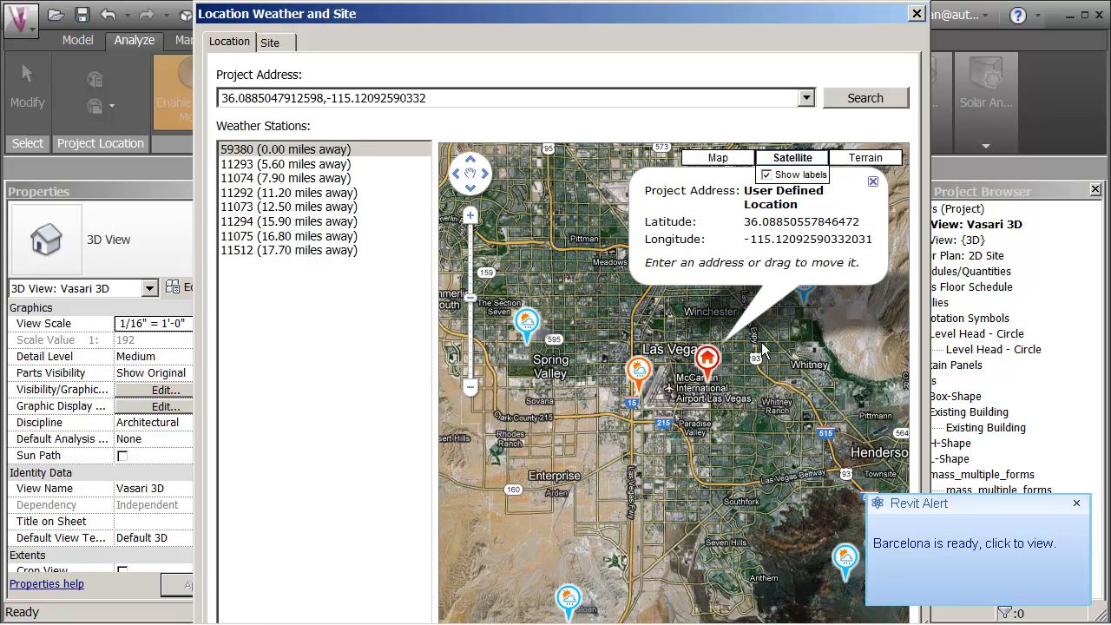
drag(741, 405, 720, 377)
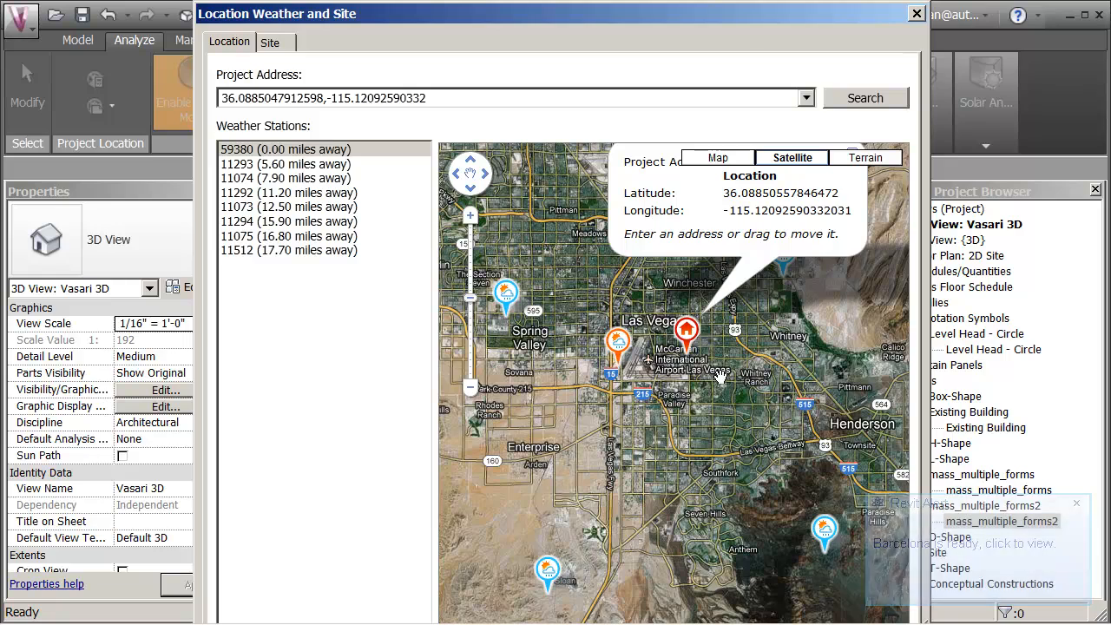
scroll(720, 375, up, 1)
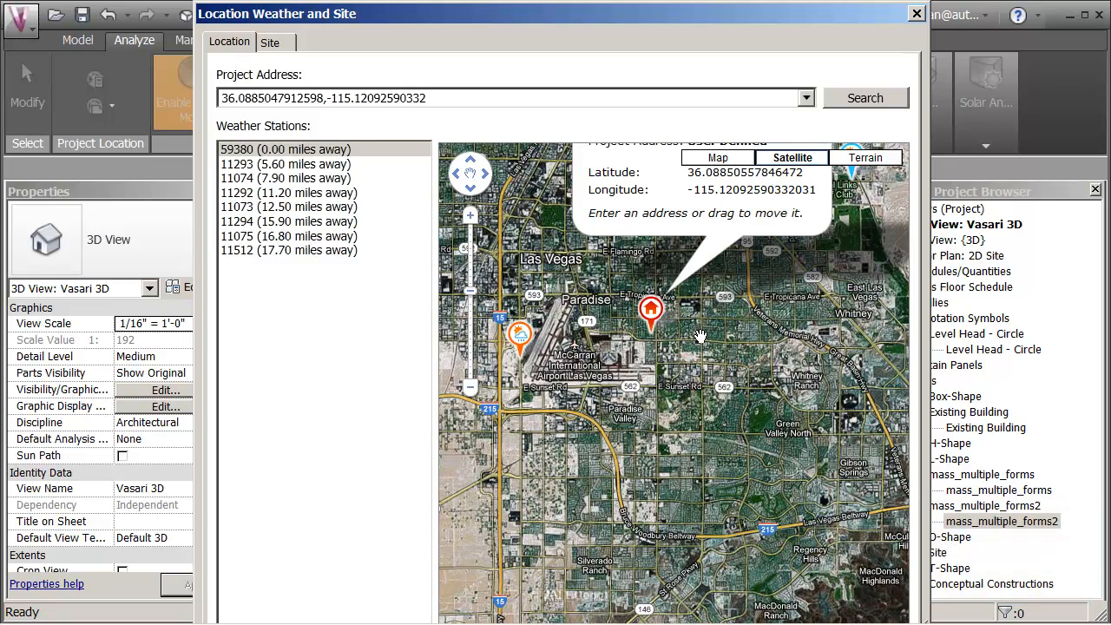
mouse_move(699, 337)
mouse_down()
mouse_move(633, 276)
mouse_move(624, 250)
mouse_up()
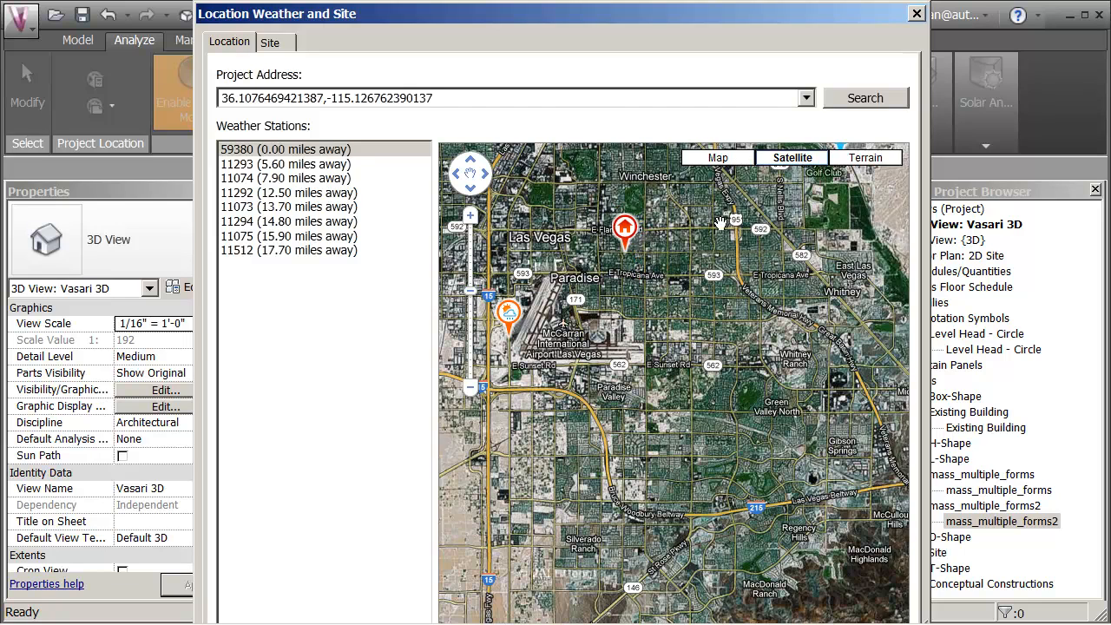
Step: Compare the terrain map, return to satellite imagery and move the marker north of E University Ave, to about 36.1098, -115.1270
click(864, 159)
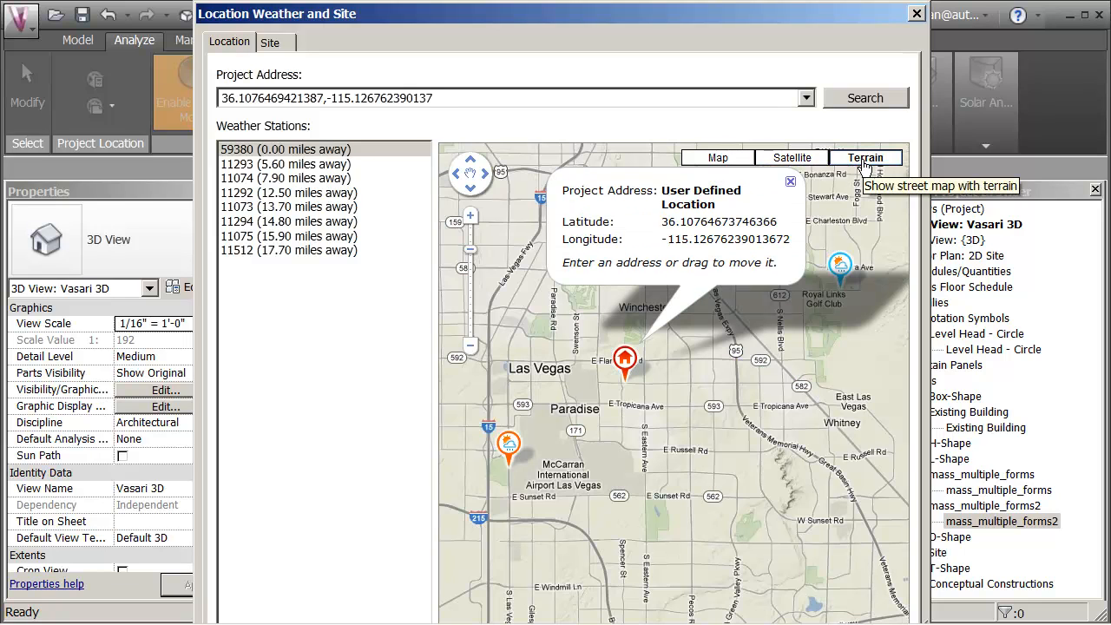
click(792, 158)
scroll(626, 379, up, 3)
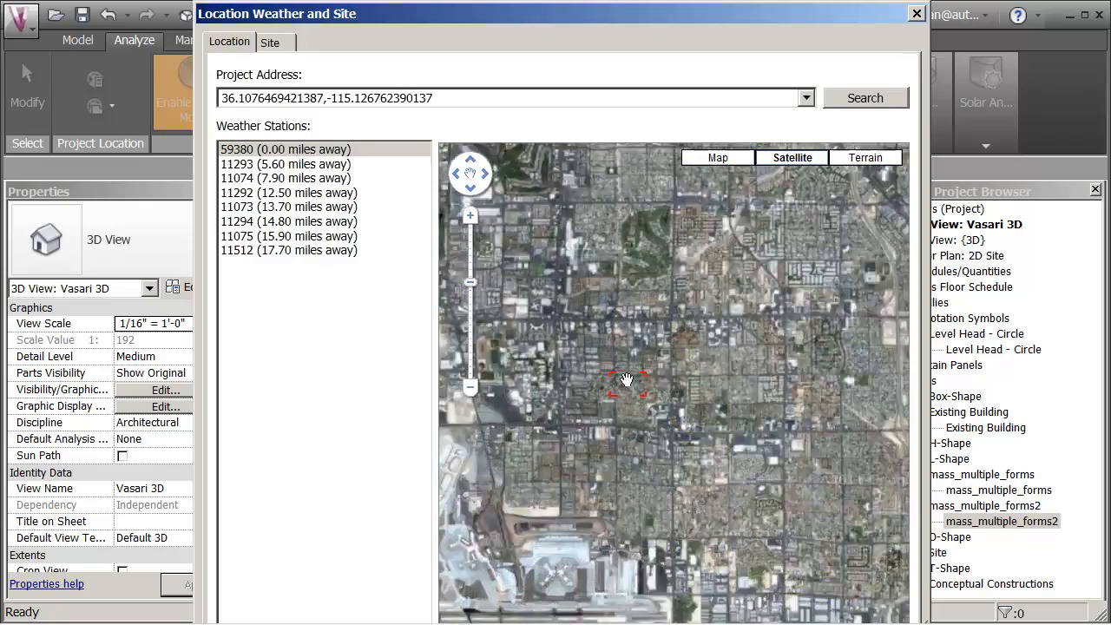
click(627, 379)
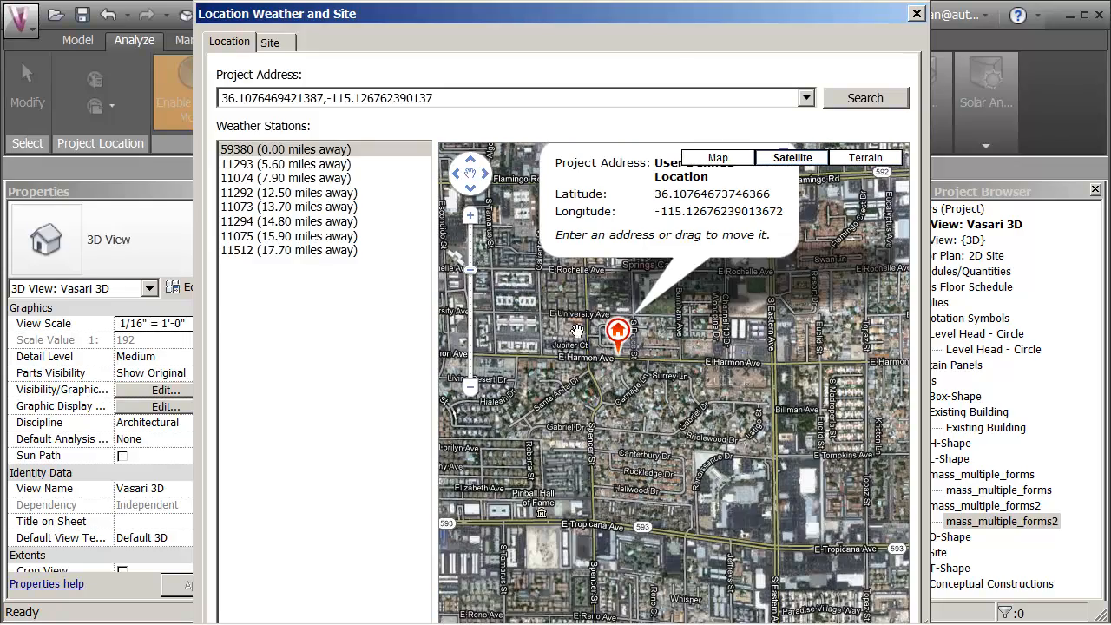
scroll(568, 328, up, 1)
drag(570, 337, 617, 390)
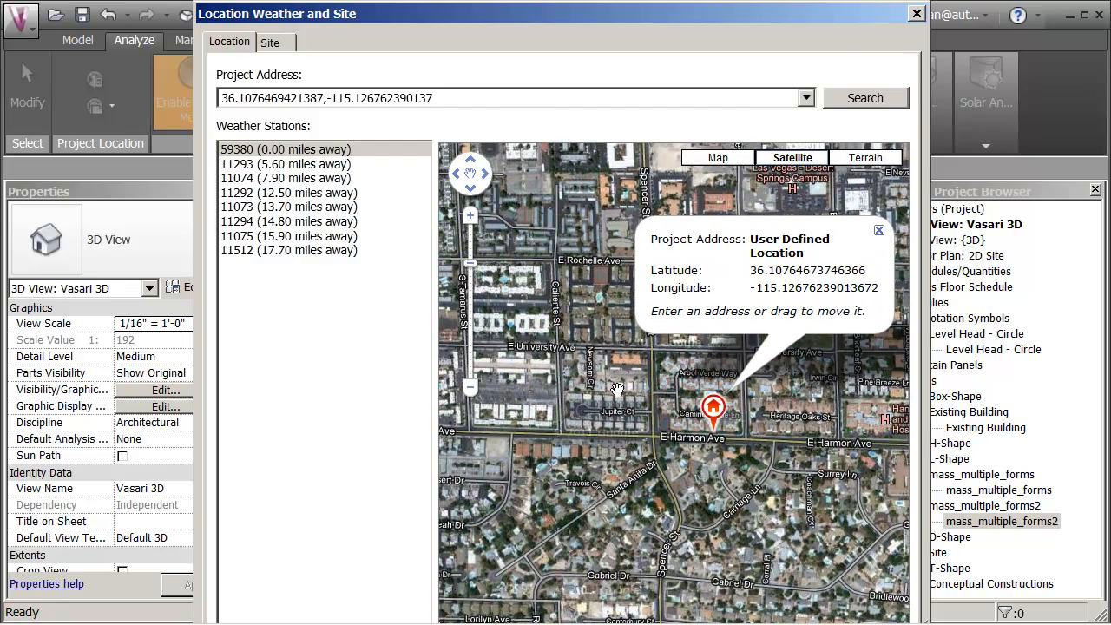
mouse_move(716, 423)
mouse_down()
mouse_move(697, 335)
mouse_move(706, 323)
mouse_up()
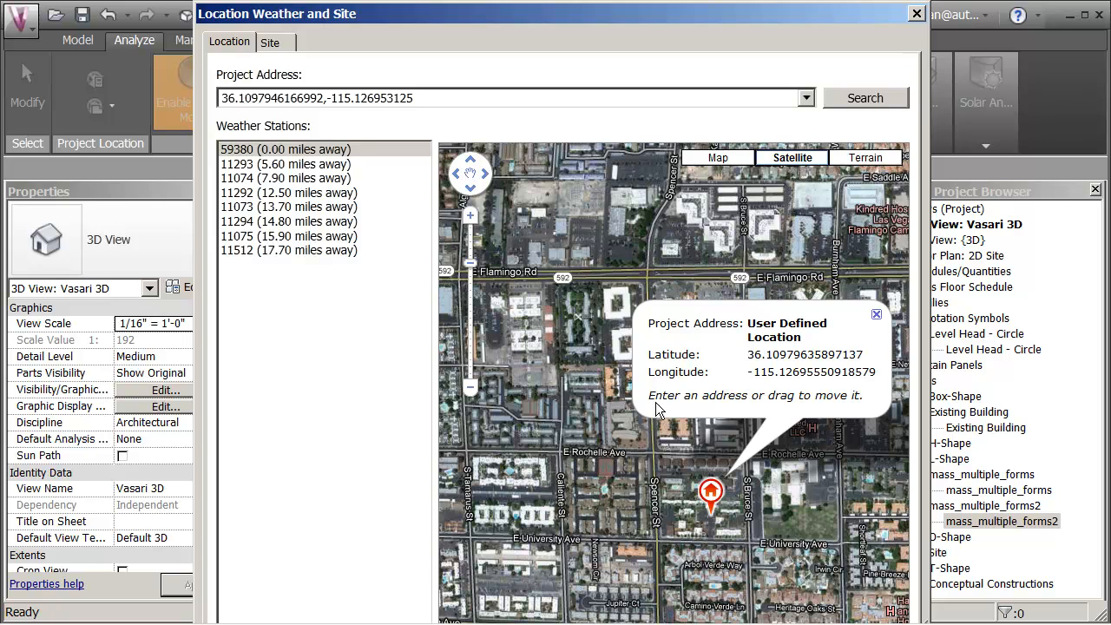
Step: Move the marker to the parking lot south of the Las Vegas Clark County Library, about 36.1125, -115.1348, and accept the location
drag(607, 416, 596, 463)
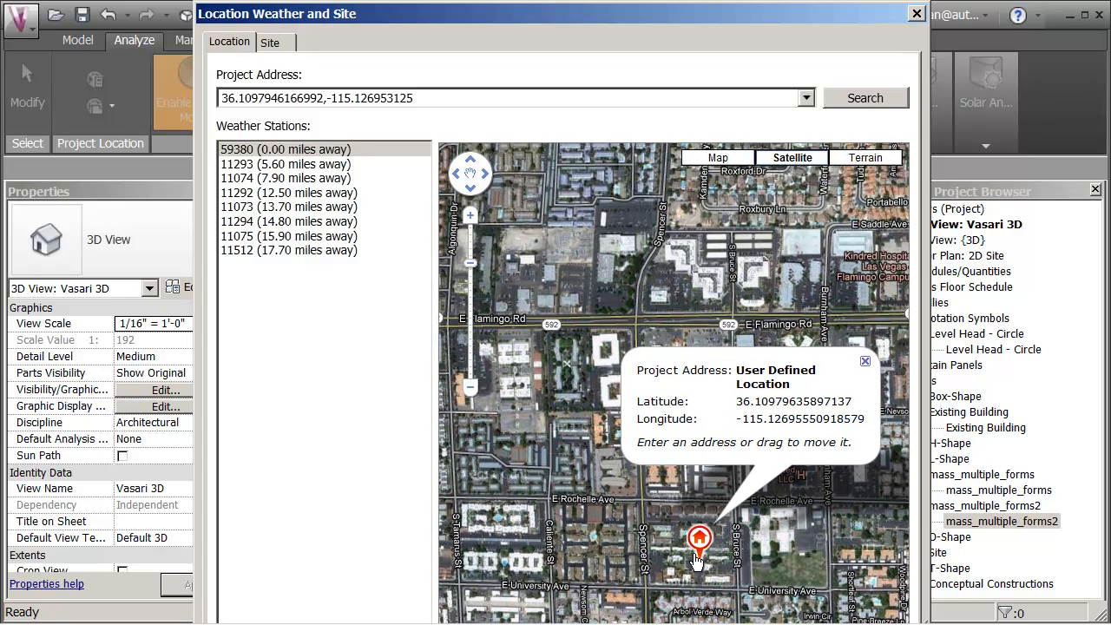
mouse_move(698, 541)
mouse_down()
mouse_move(669, 430)
mouse_move(637, 392)
mouse_move(727, 378)
mouse_move(769, 342)
mouse_move(686, 295)
mouse_move(629, 317)
mouse_move(638, 335)
mouse_move(665, 331)
mouse_move(633, 332)
mouse_up()
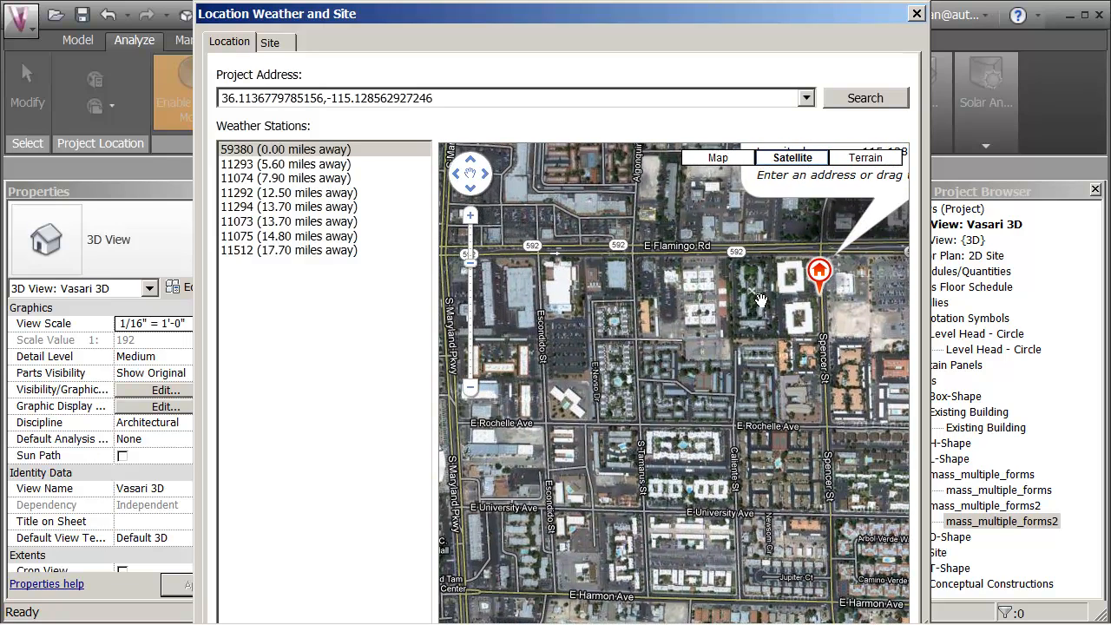
mouse_move(821, 294)
mouse_down()
mouse_move(525, 290)
mouse_move(568, 342)
mouse_up()
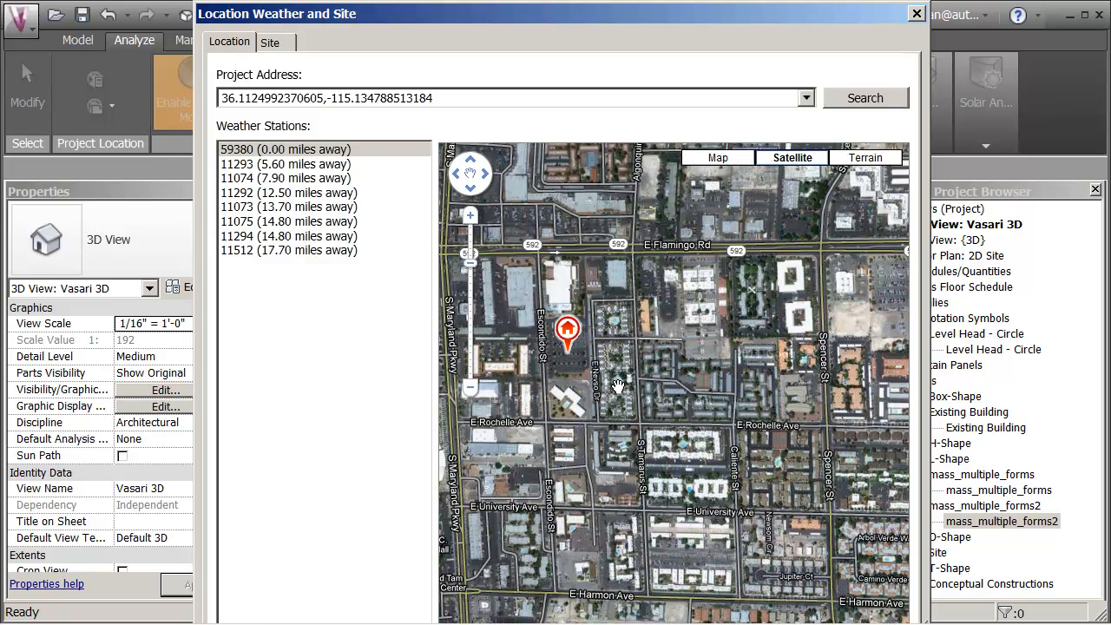
scroll(615, 379, up, 1)
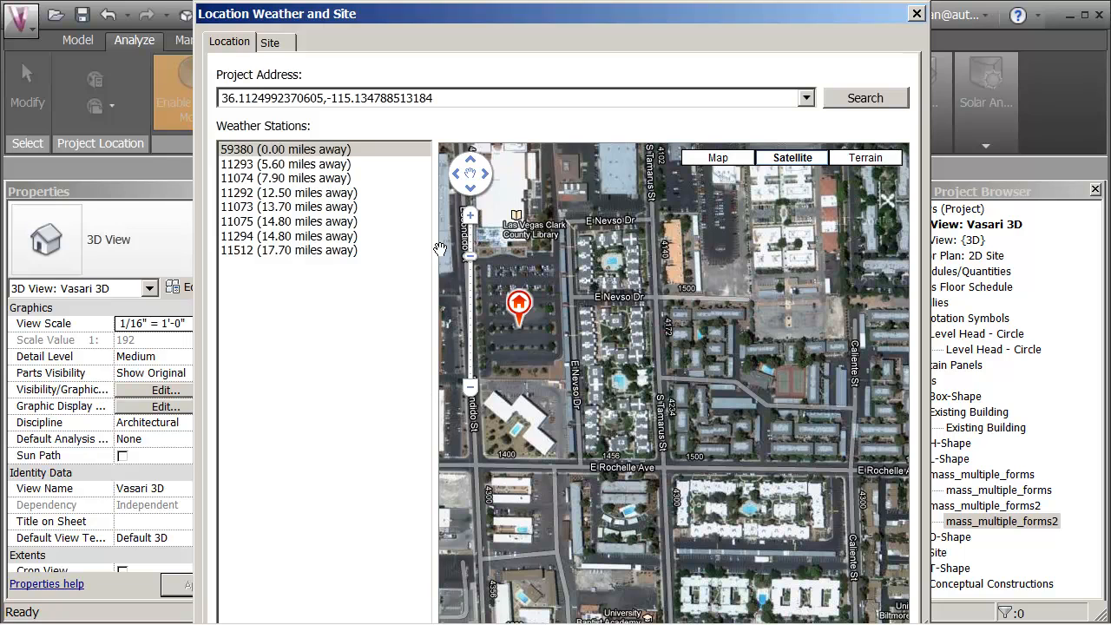
drag(510, 338, 633, 349)
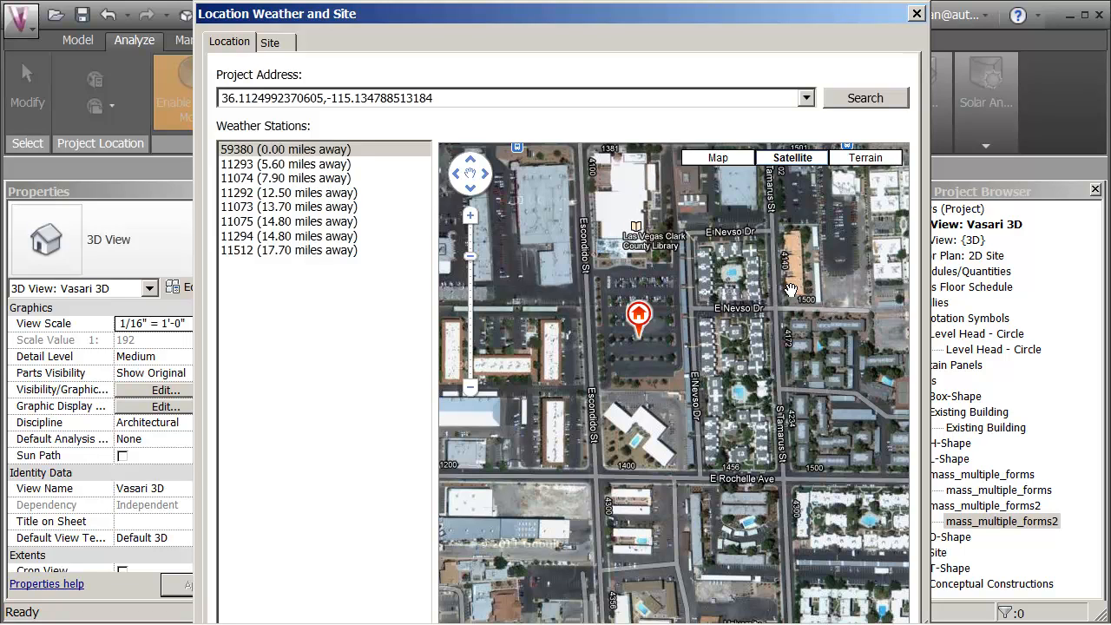
key(Return)
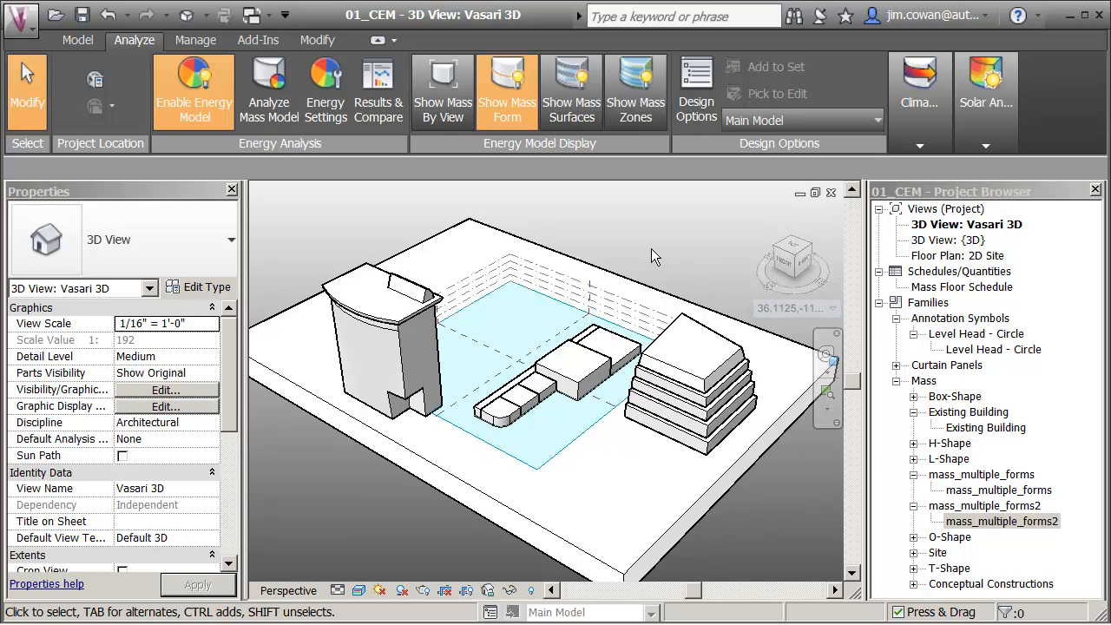
Step: Check the project location through the sun settings and its location map, leaving the values as they are
click(379, 590)
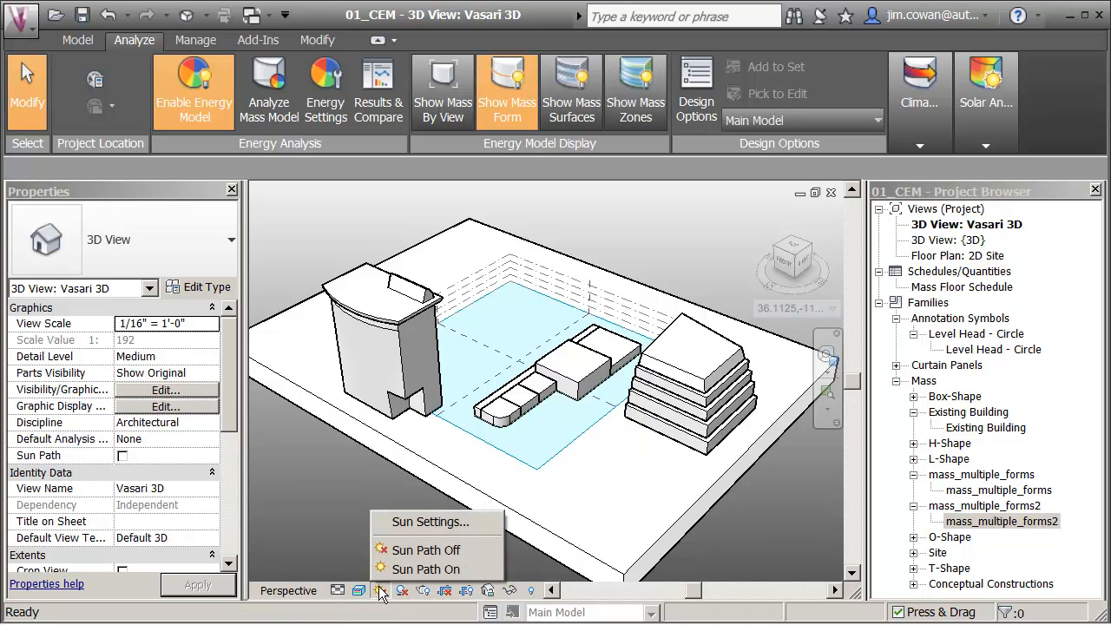
click(419, 517)
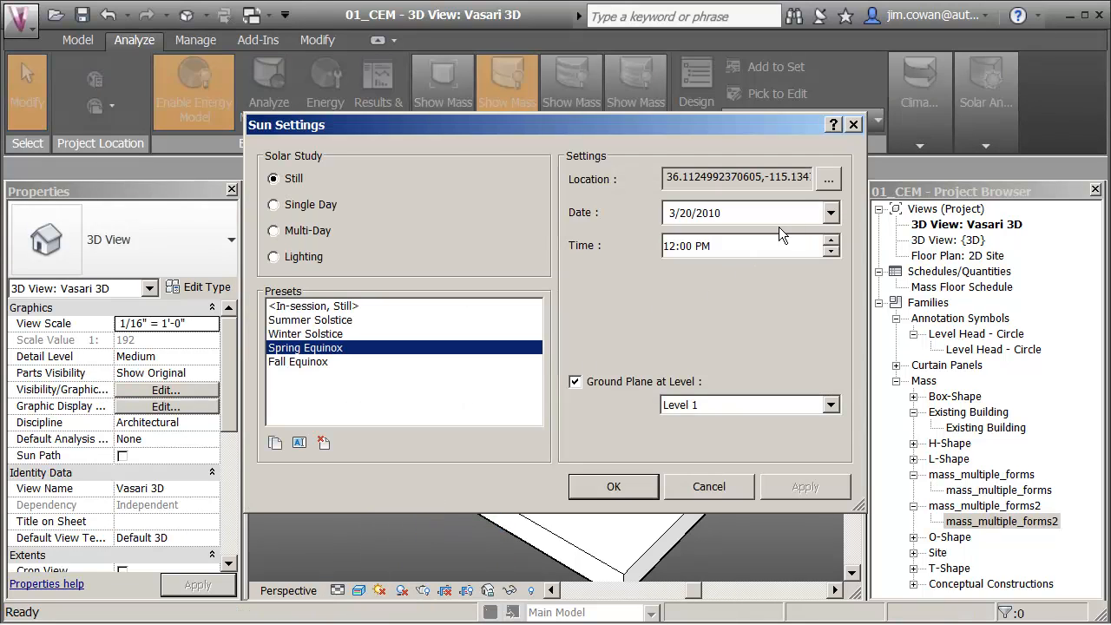
click(828, 179)
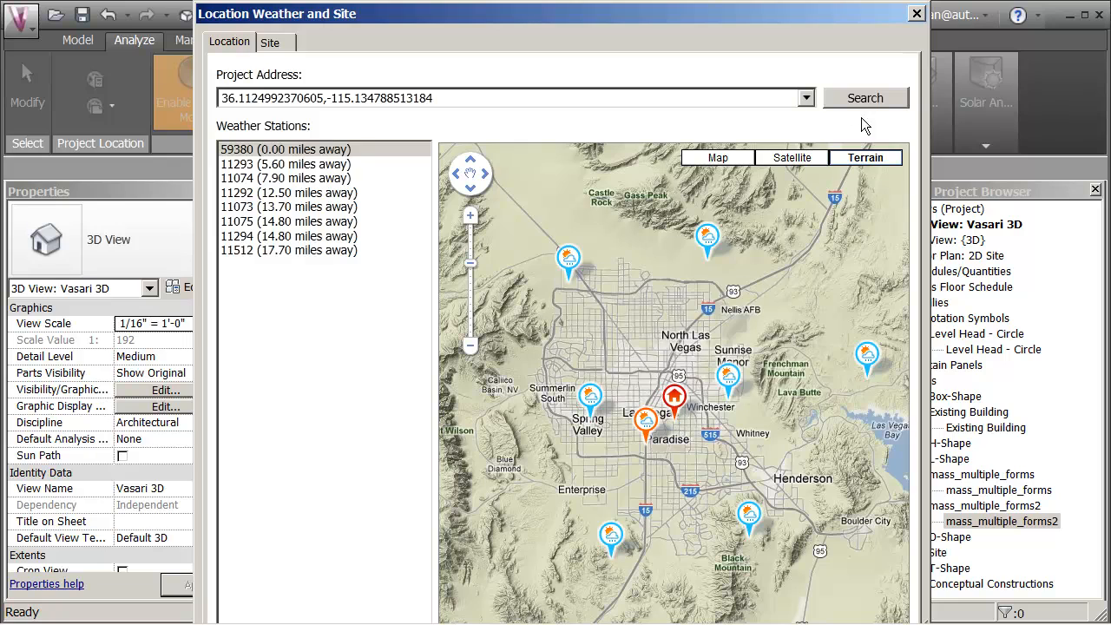
click(917, 14)
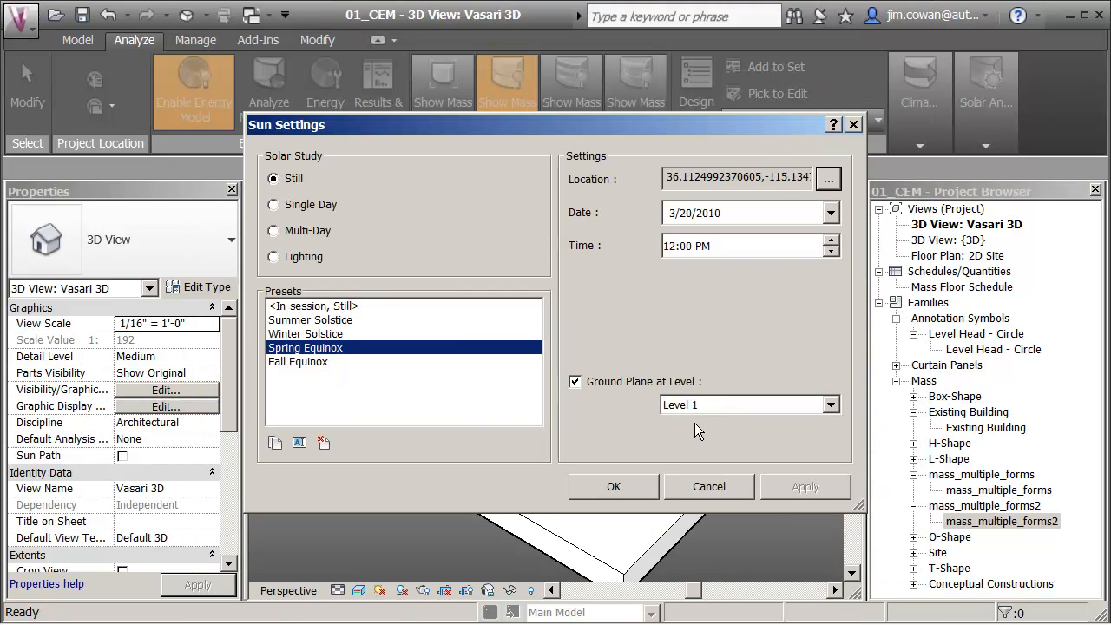
click(635, 485)
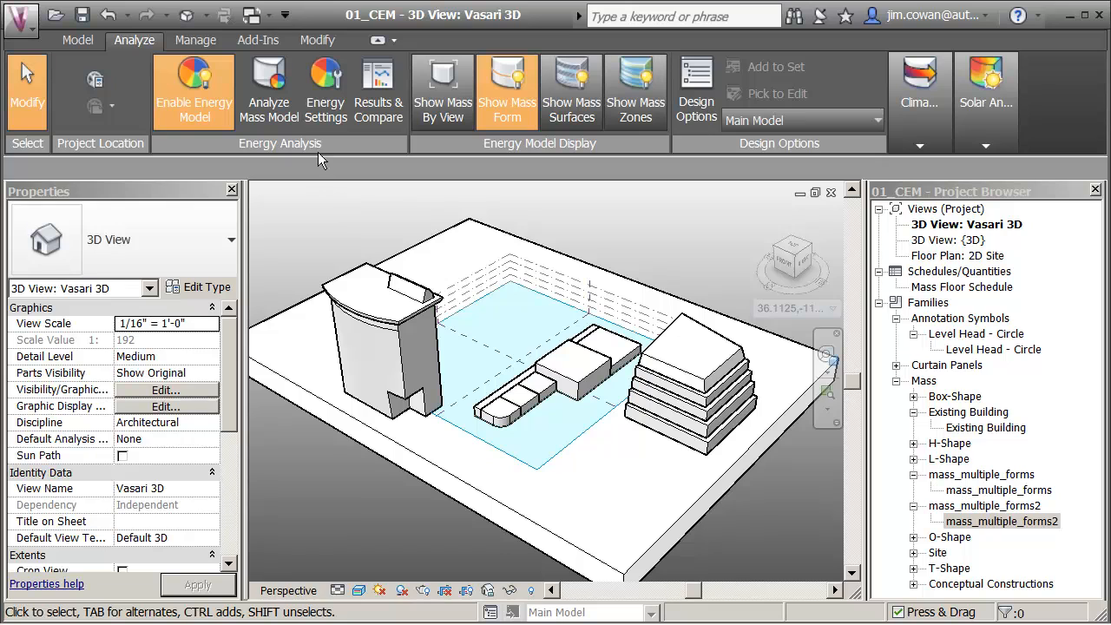
Step: Run a second mass model energy analysis named las vegas
click(271, 115)
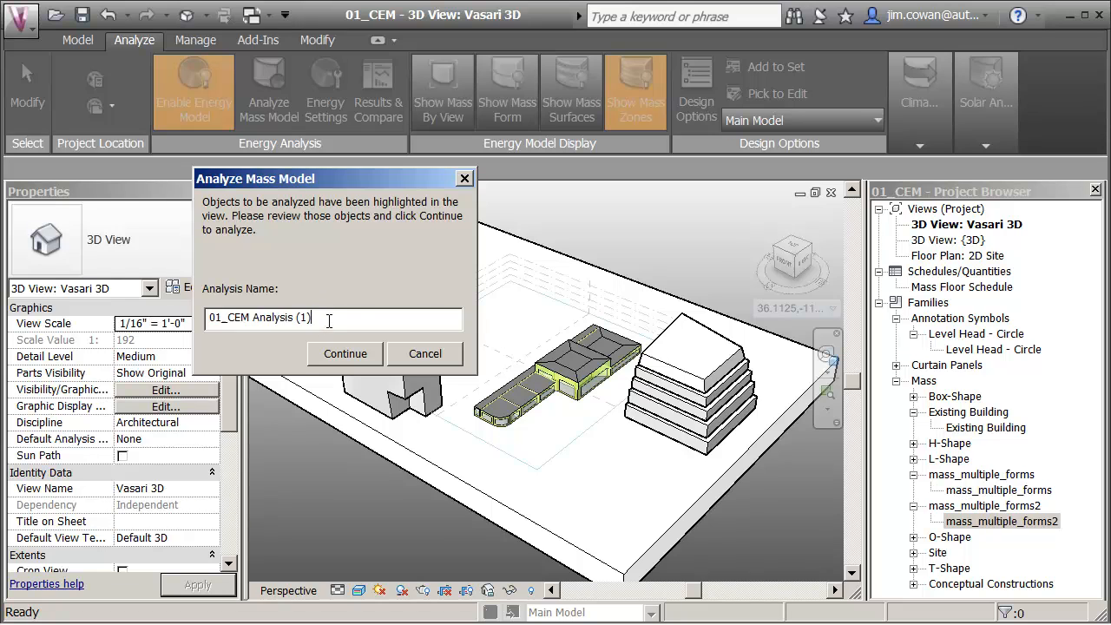
text(las vegas)
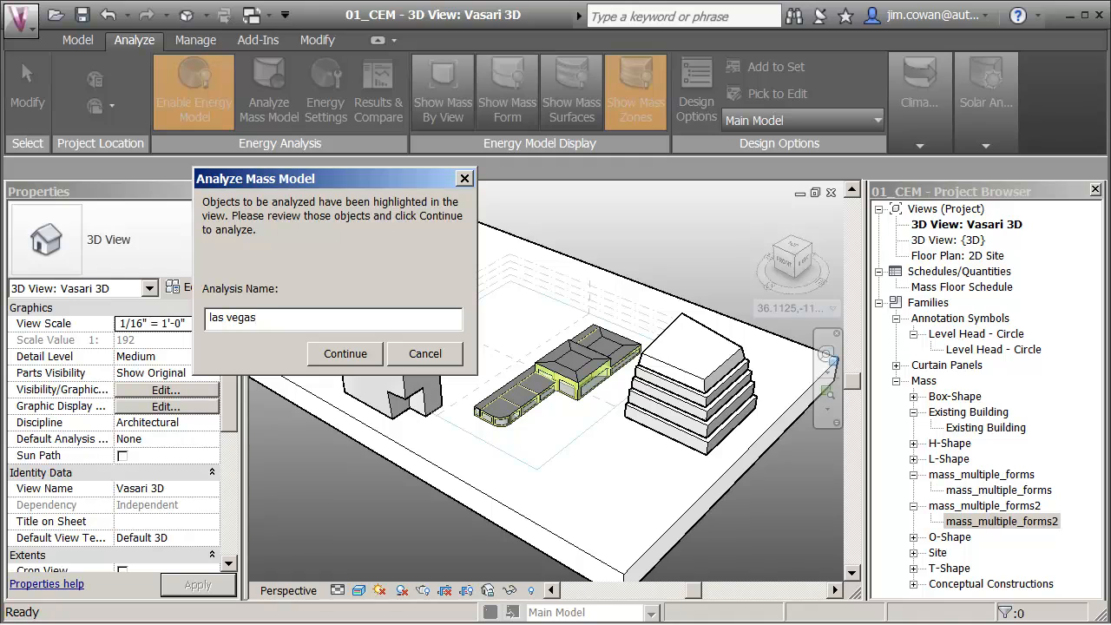
key(Return)
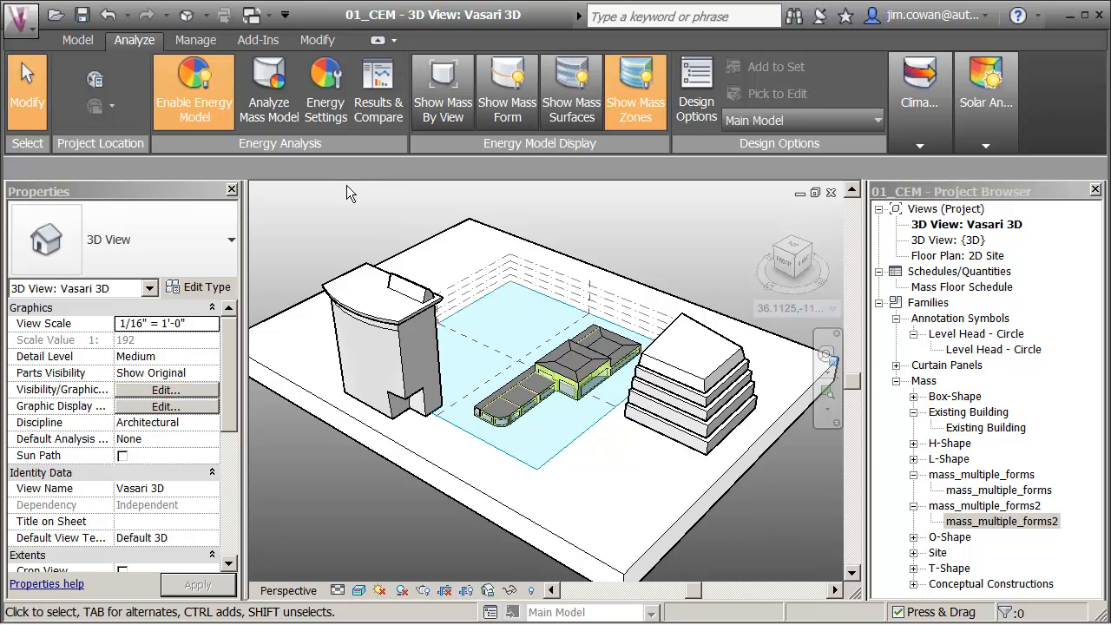
Step: Open the energy analysis results and view the Barcelona and las vegas reports individually
click(380, 115)
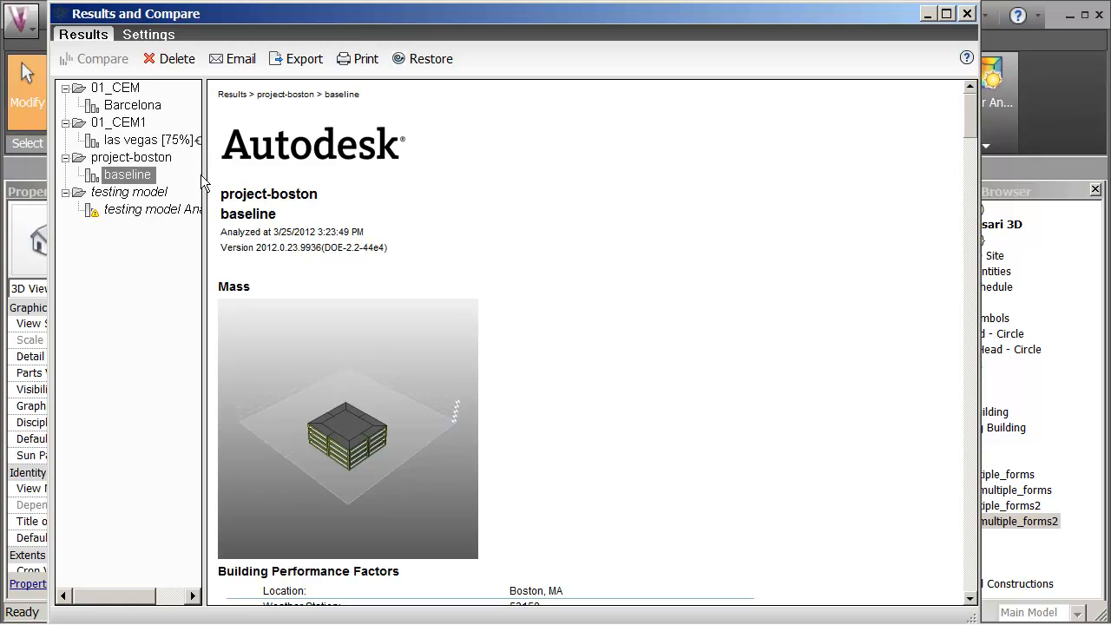
drag(206, 180, 361, 187)
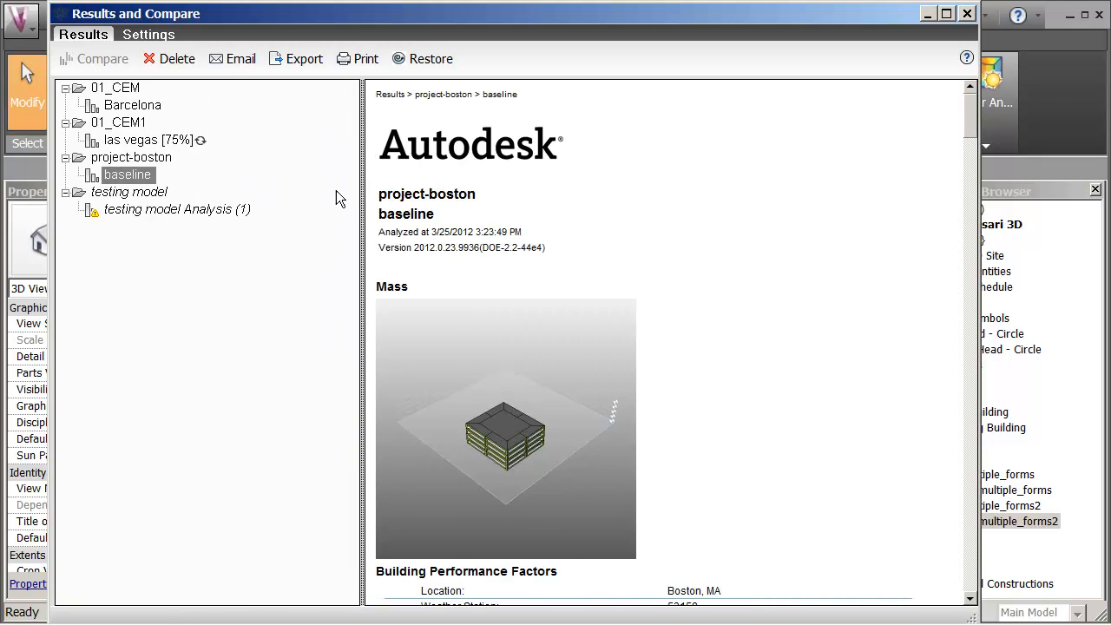
click(130, 106)
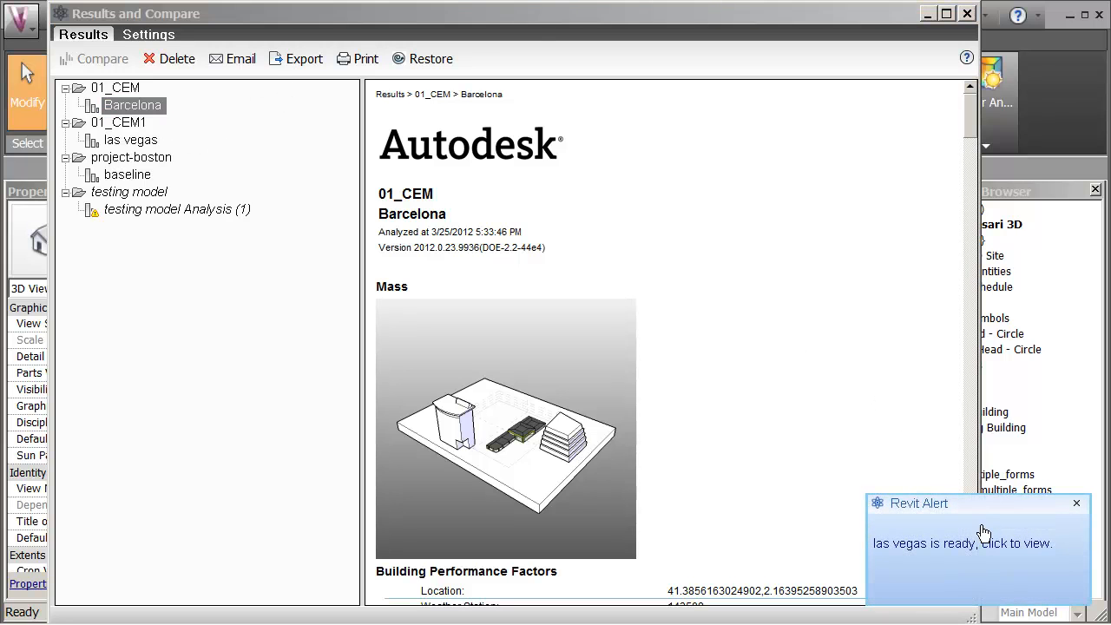
click(959, 553)
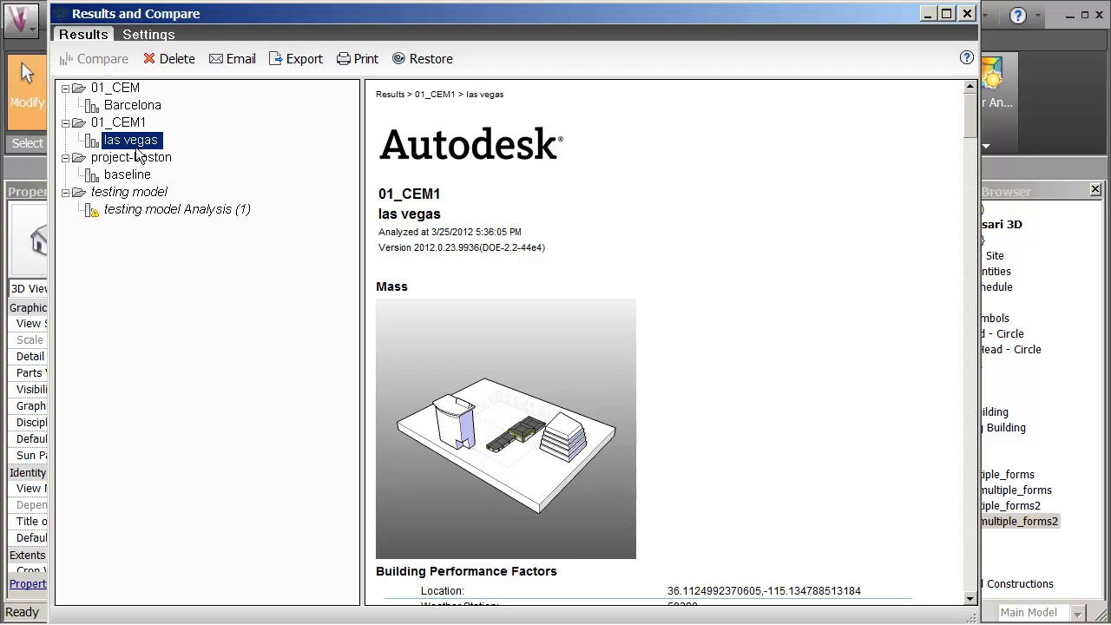
Step: Generate a comparison report from the Barcelona and las vegas energy analyses
click(134, 106)
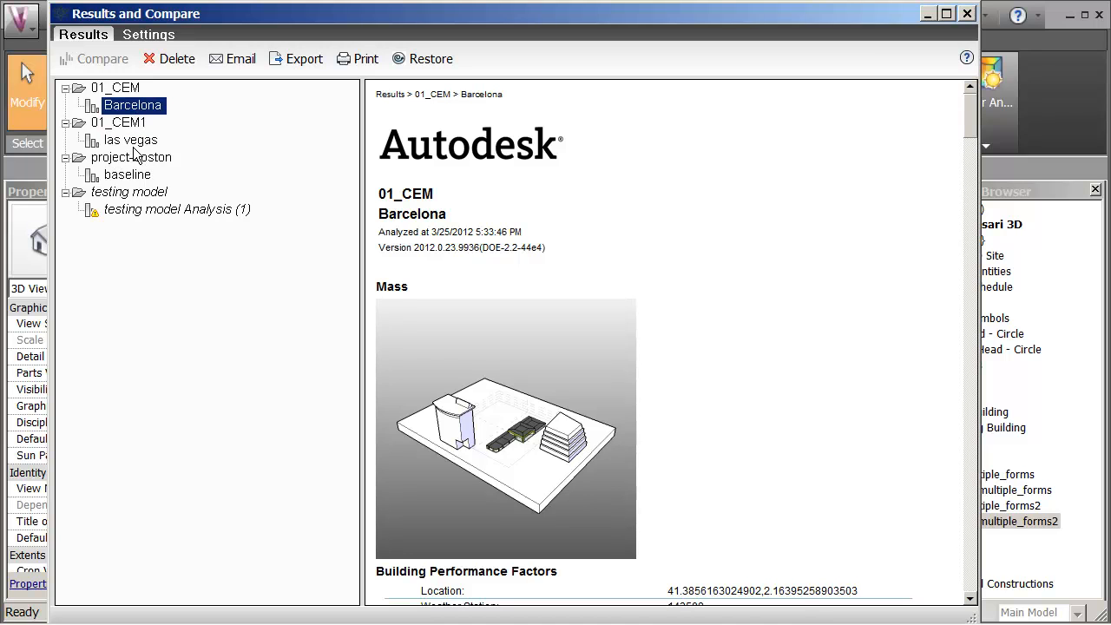
double_click(129, 141)
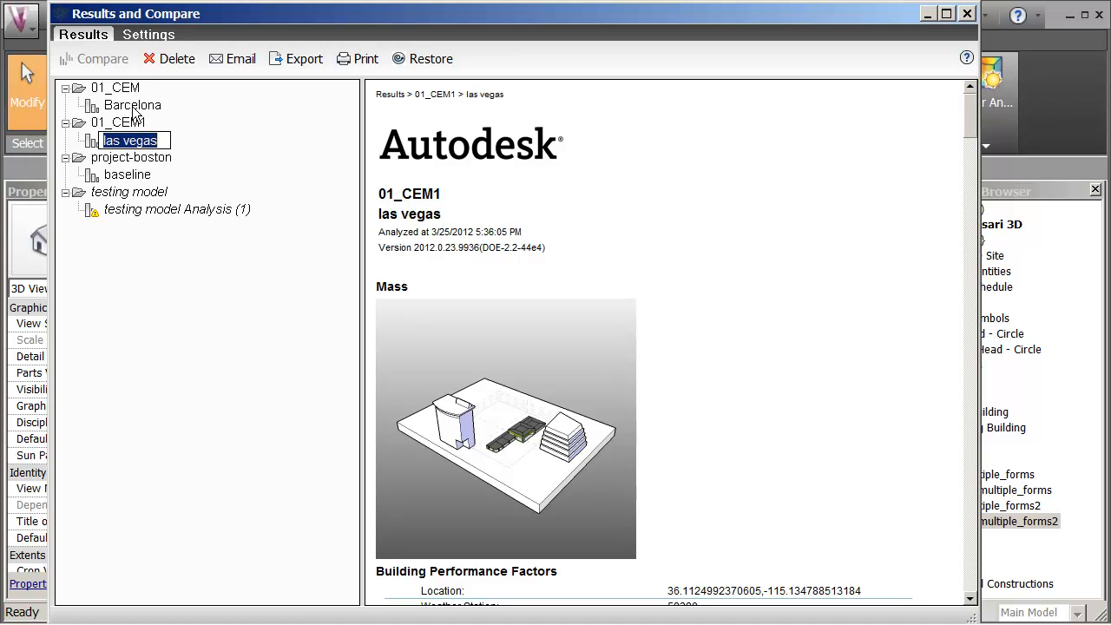
ctrl+click(135, 107)
click(95, 58)
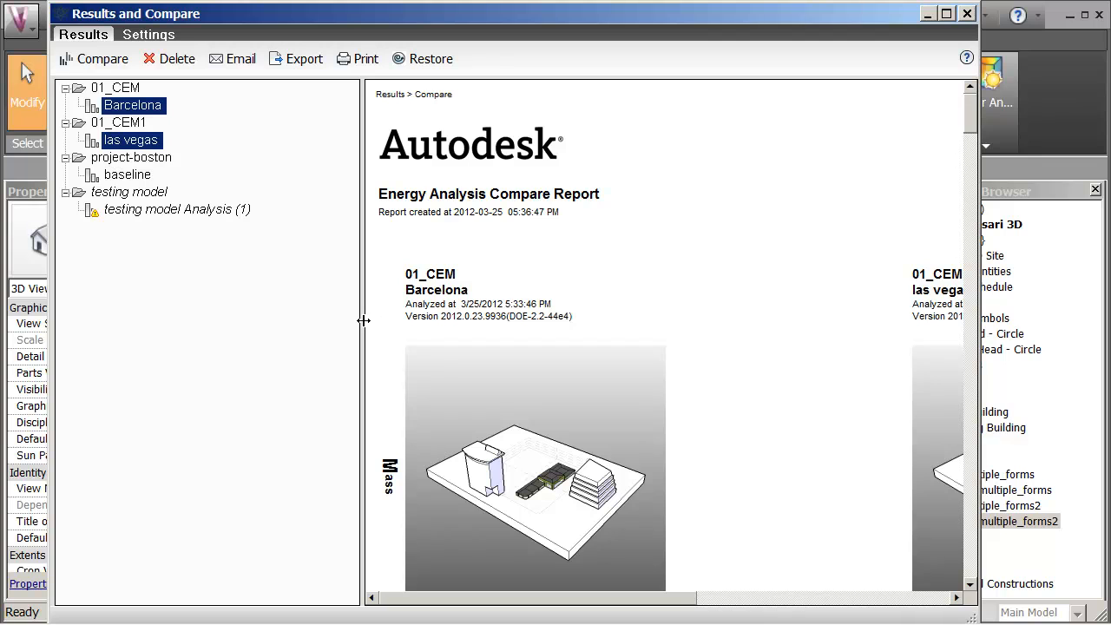
Step: Enlarge the comparison report's viewing area so the performance figures for both Barcelona and las vegas can be read together
drag(362, 318, 223, 308)
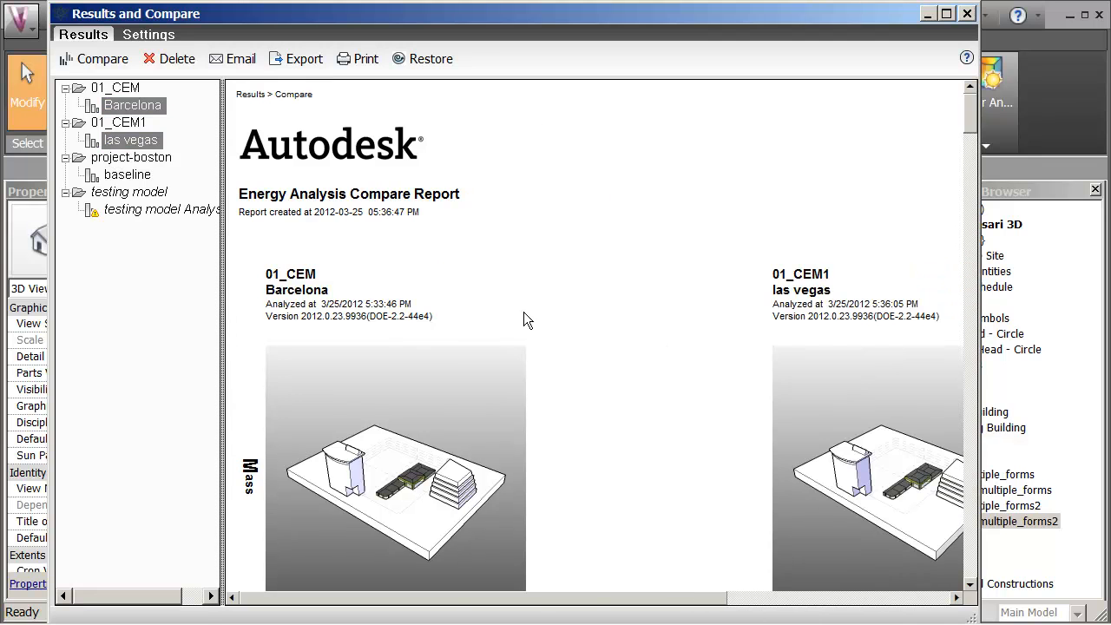
drag(975, 126, 977, 165)
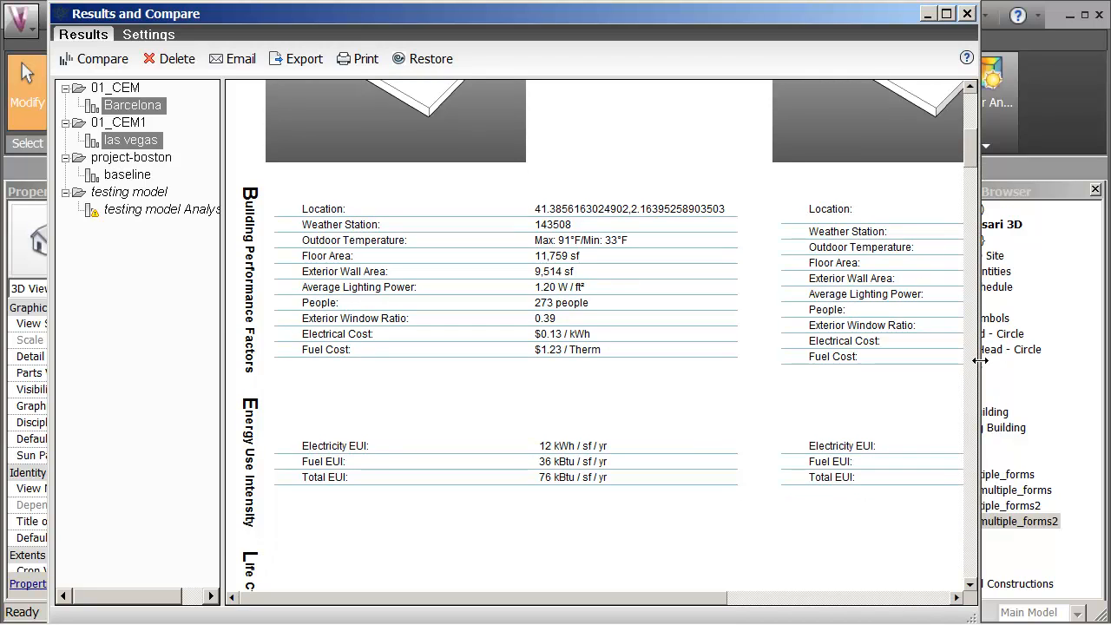
drag(979, 360, 1076, 359)
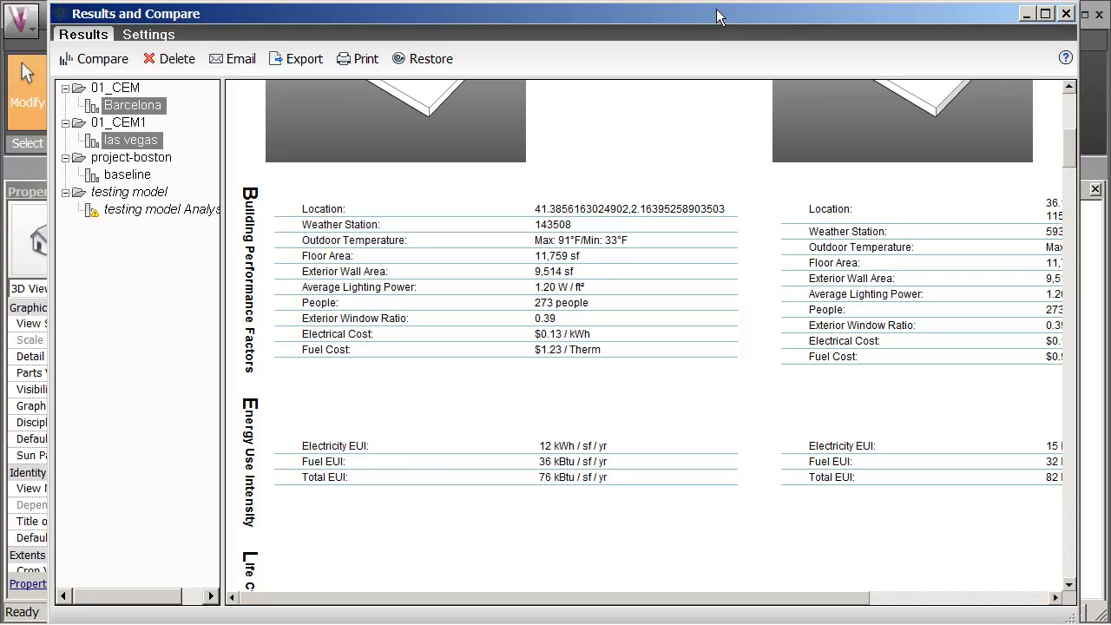
drag(716, 16, 641, 15)
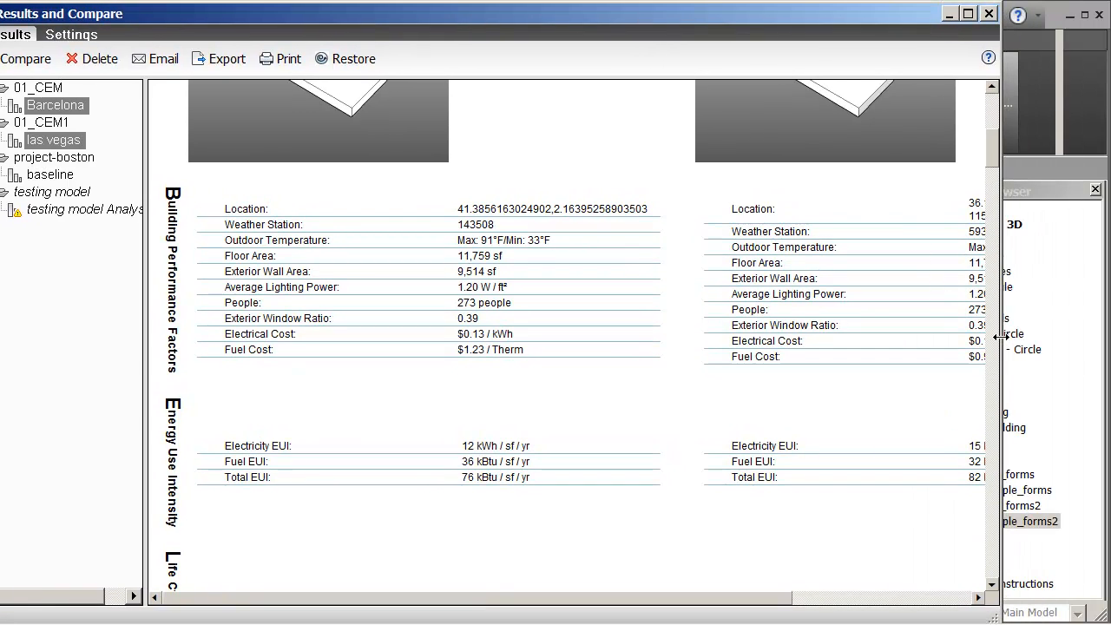
drag(999, 337, 1077, 360)
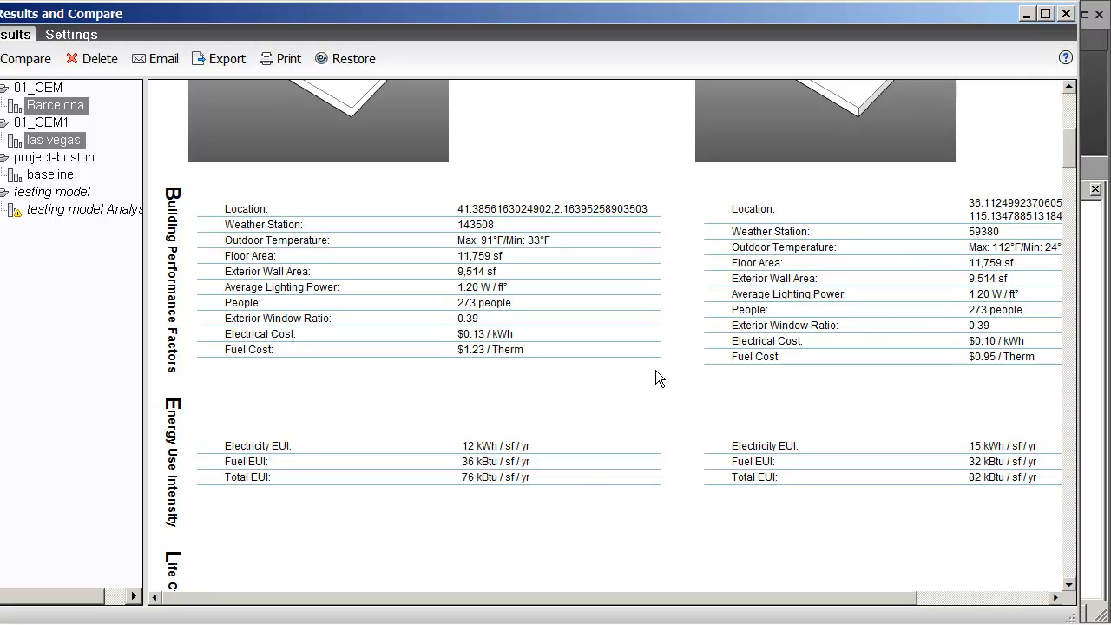
Step: Examine energy use intensity, life cycle energy cost and renewable energy potential for both locations, and close the results
click(1066, 286)
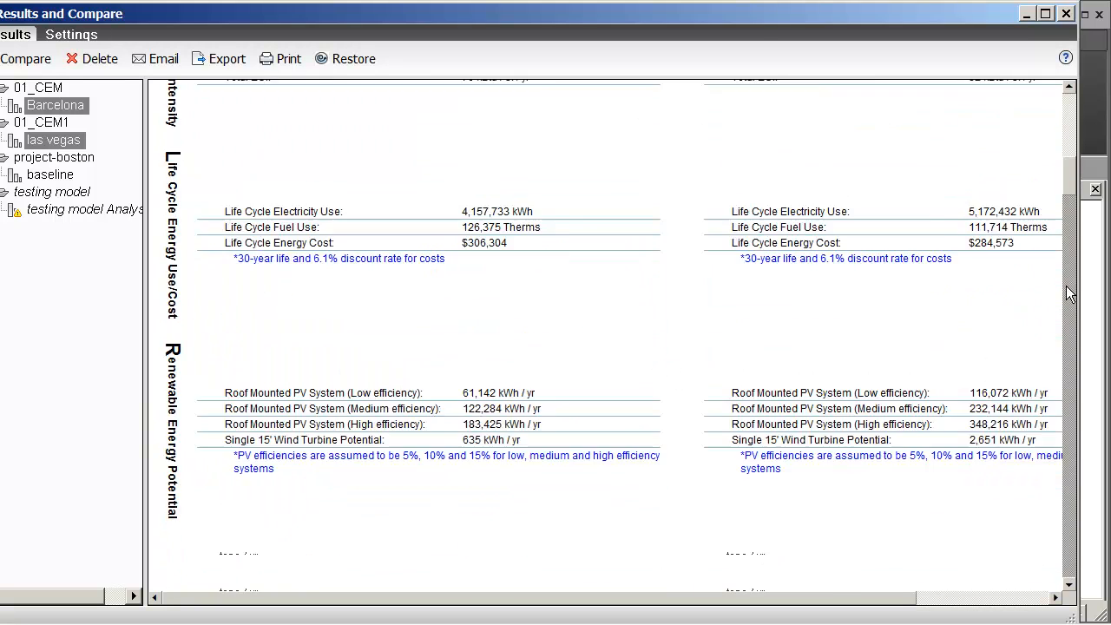
drag(1069, 295, 1070, 166)
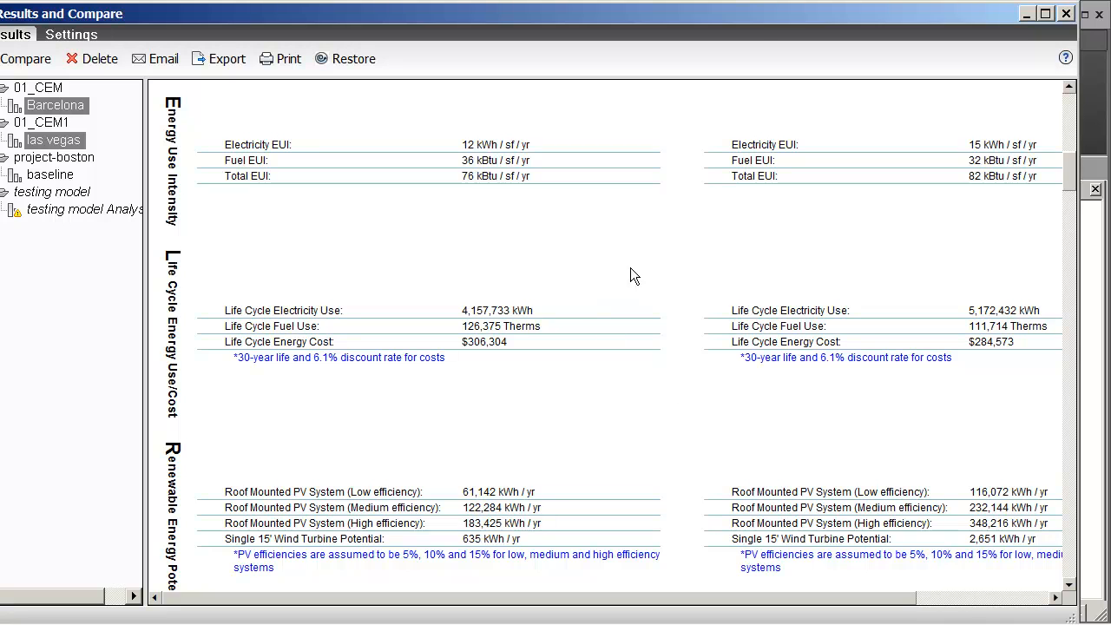
drag(1073, 184, 1060, 165)
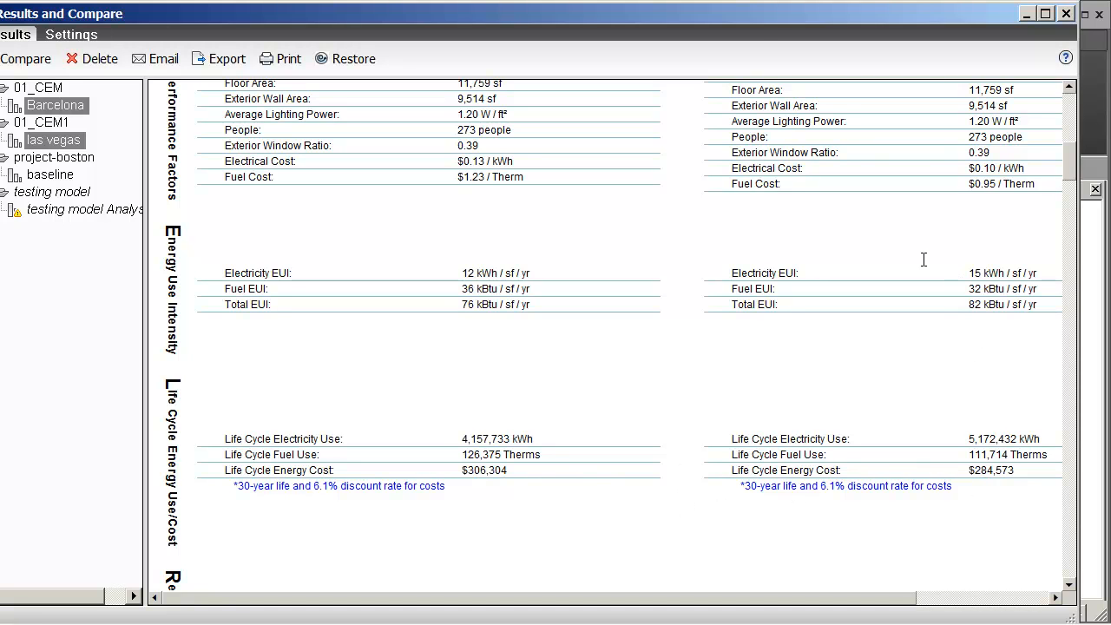
click(1066, 14)
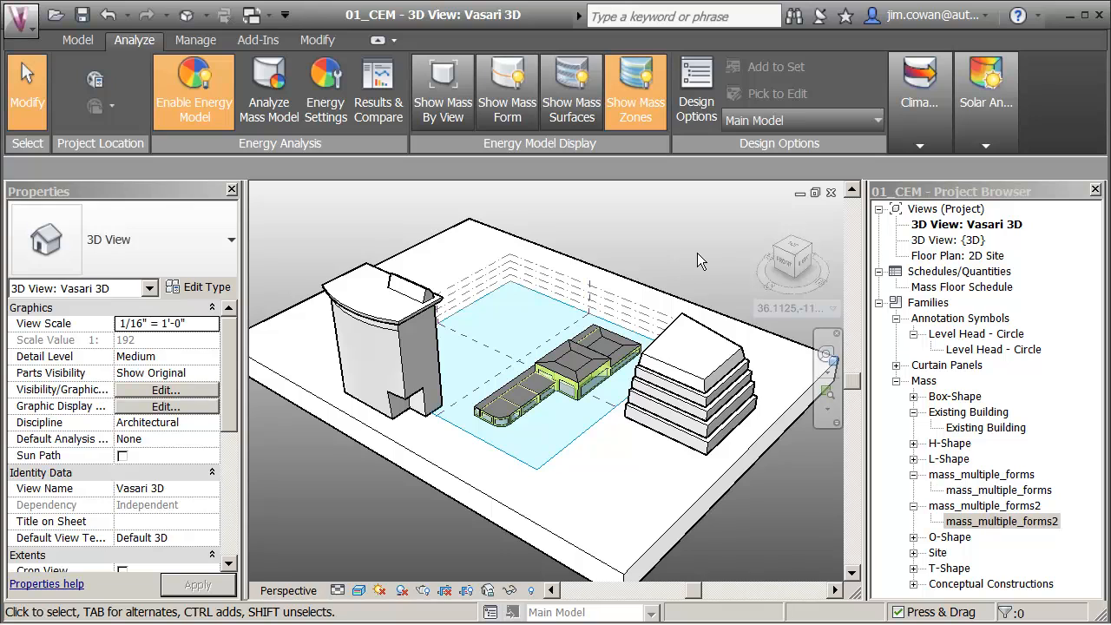
Step: Set the project address in the location settings to San Francisco, CA, USA
click(776, 308)
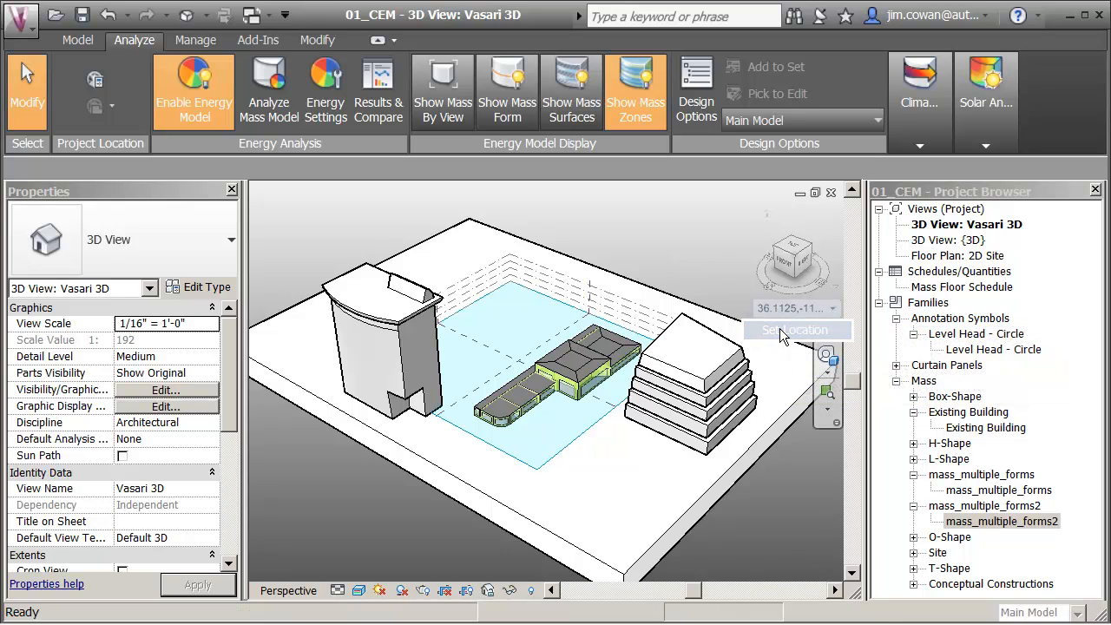
click(783, 333)
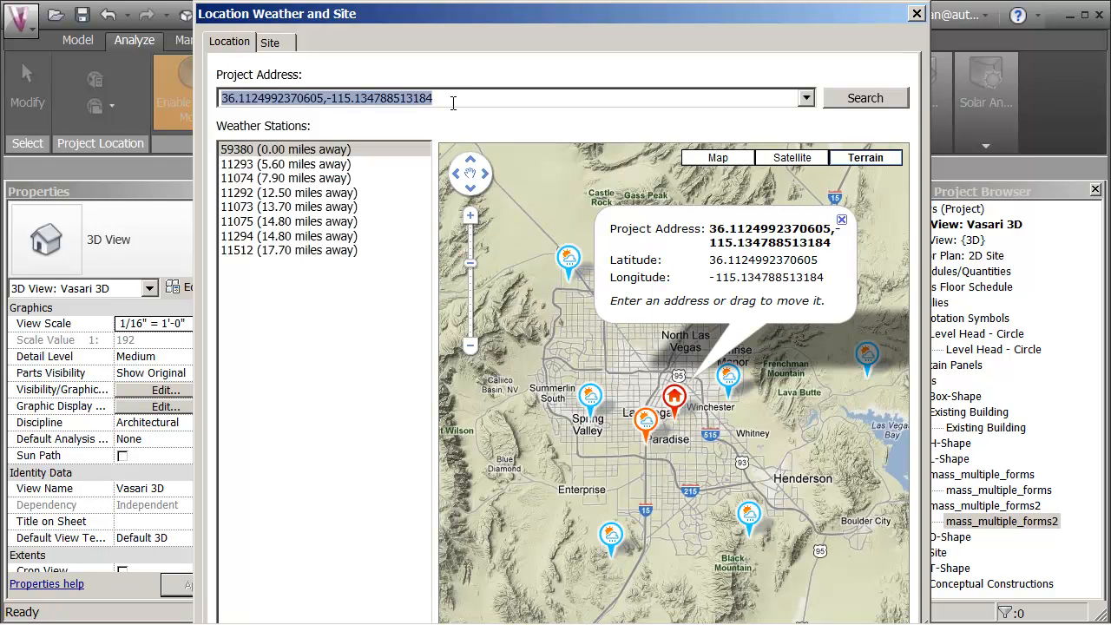
text(San F)
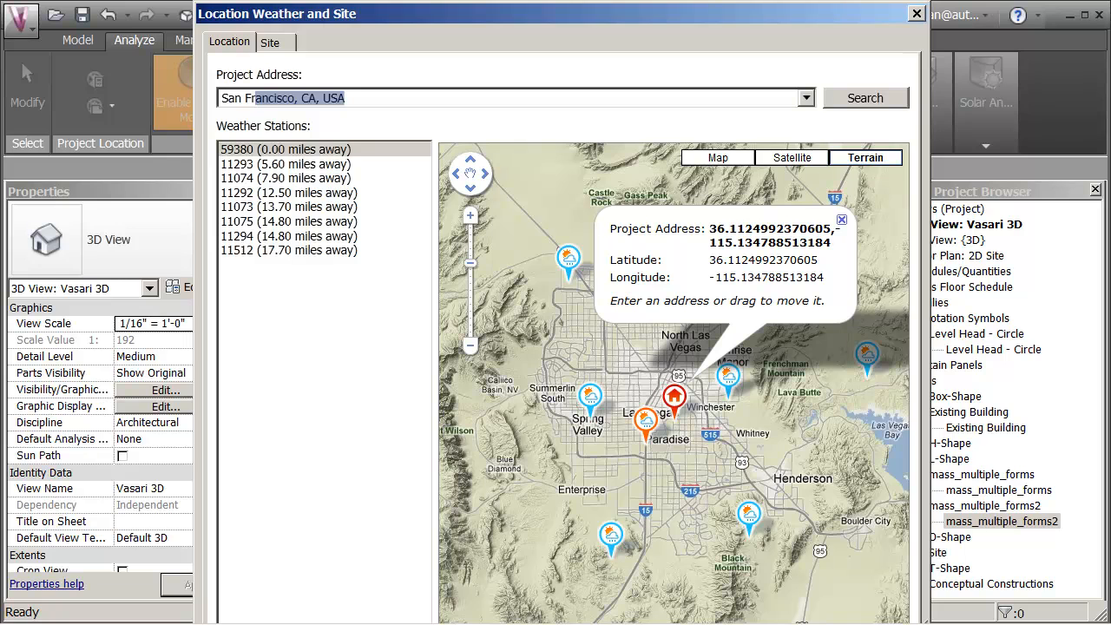
text(rancisco)
key(Return)
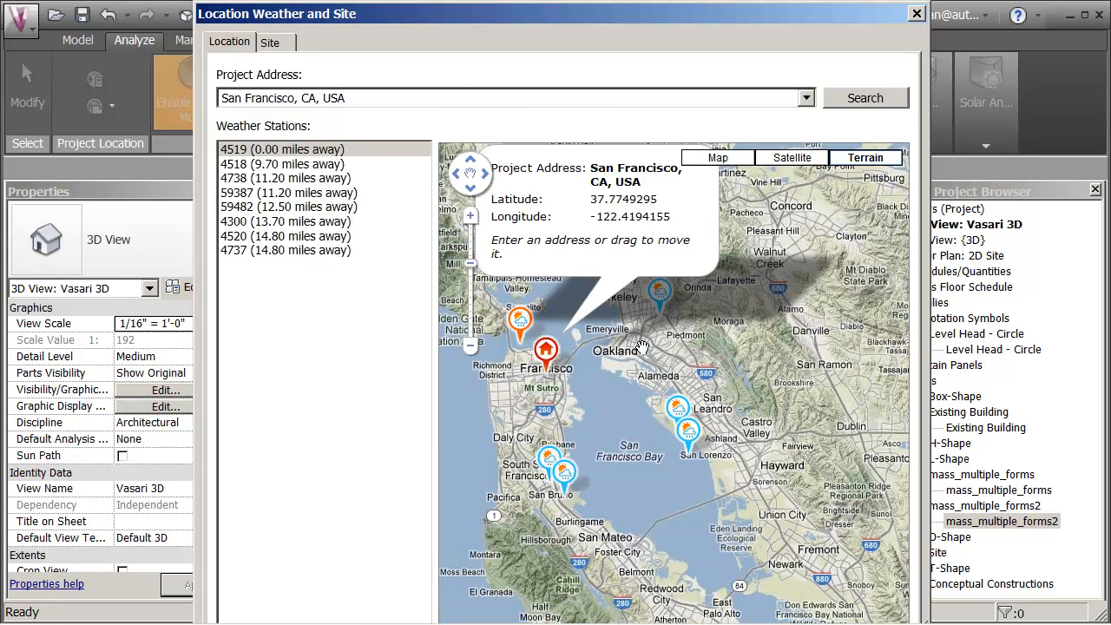
Step: Move the project marker into the Pacific southwest of San Francisco, to about 37.1691, -124.4312, and inspect the surrounding weather stations
click(473, 346)
click(472, 346)
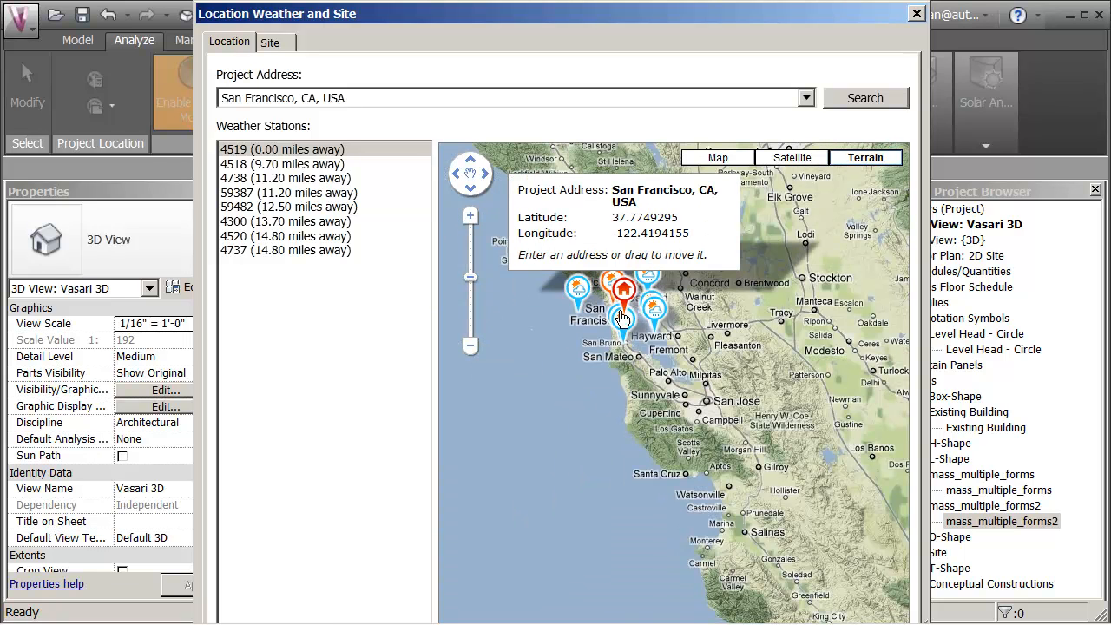
mouse_move(623, 288)
mouse_down()
mouse_move(476, 415)
mouse_move(461, 403)
mouse_move(497, 399)
mouse_up()
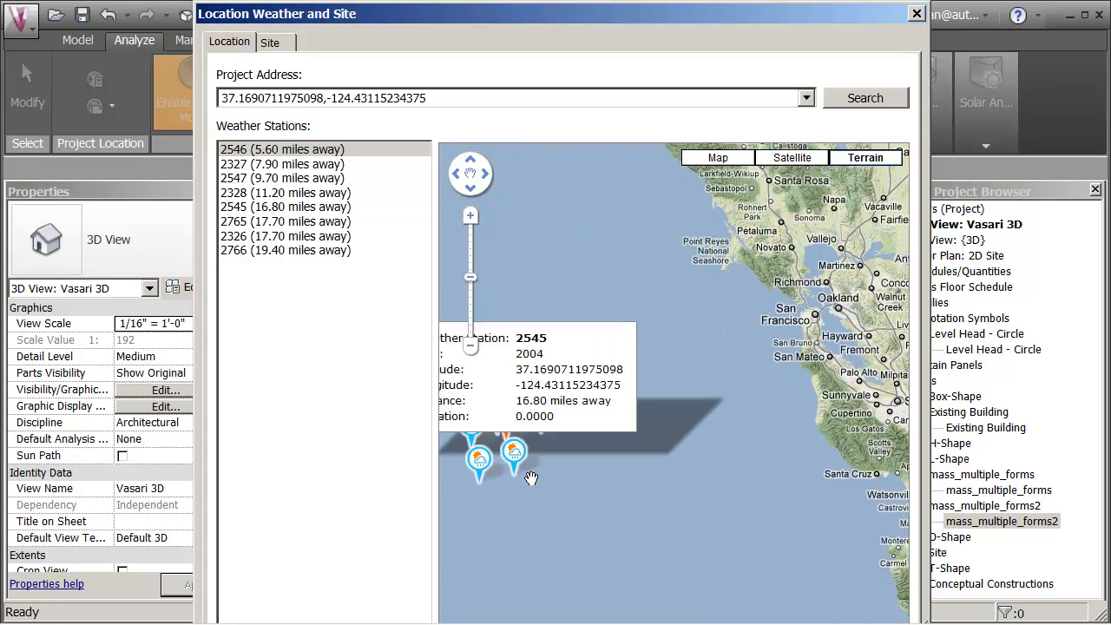
scroll(531, 511, up, 1)
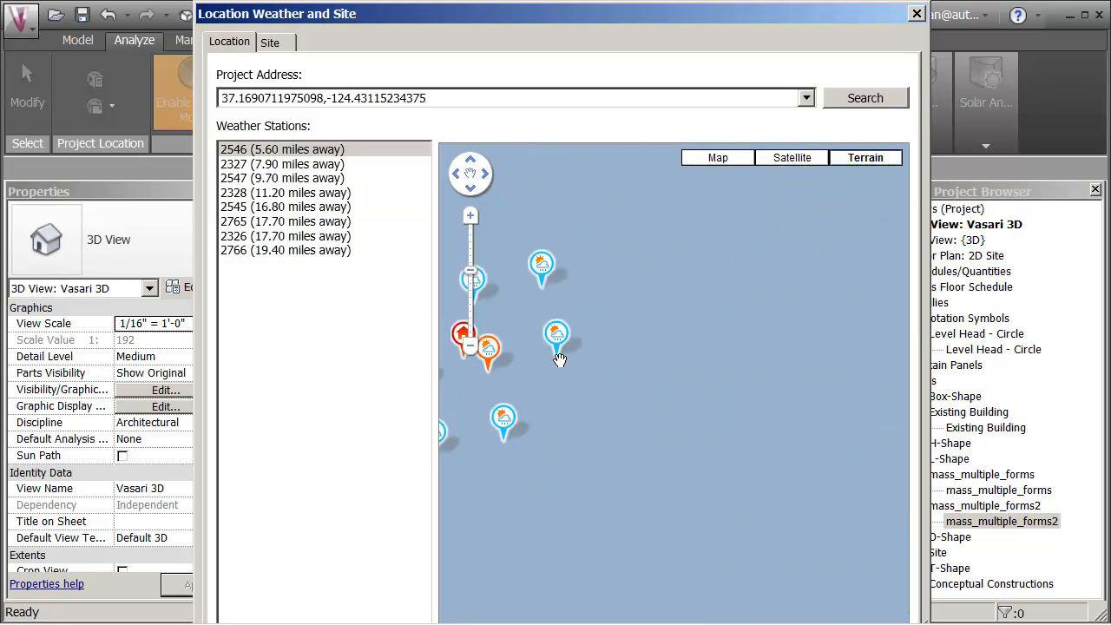
mouse_move(559, 363)
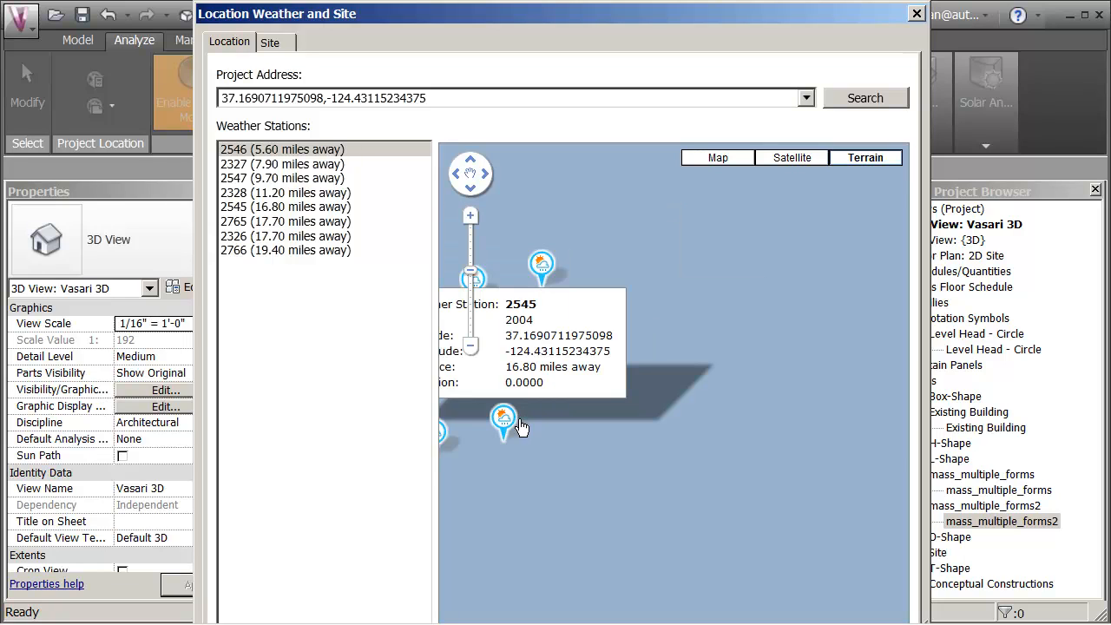
mouse_move(548, 288)
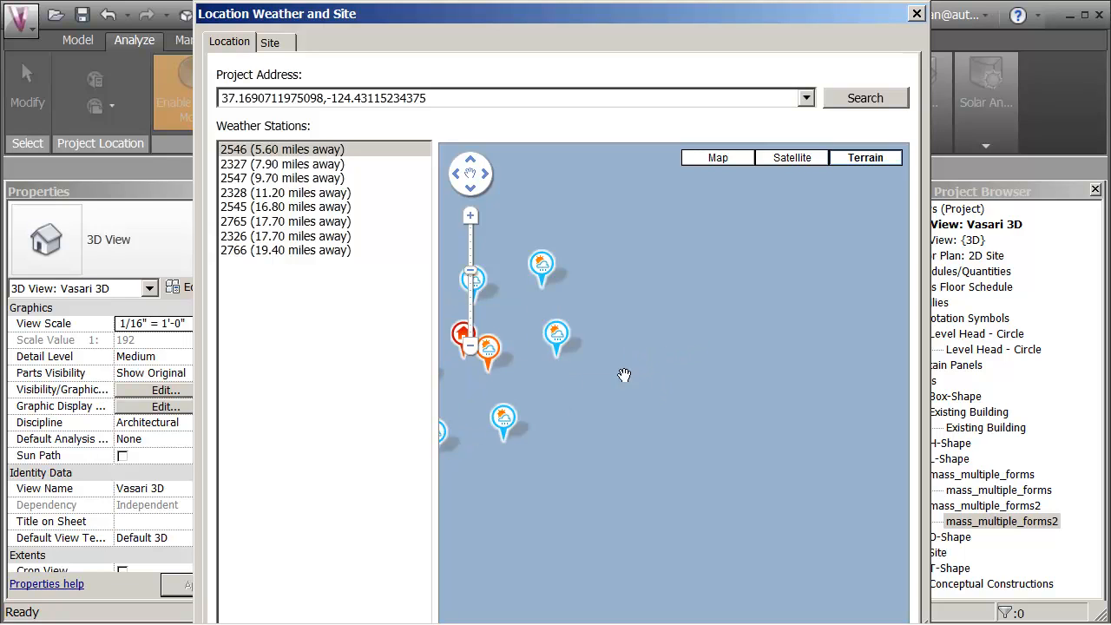
scroll(769, 379, down, 2)
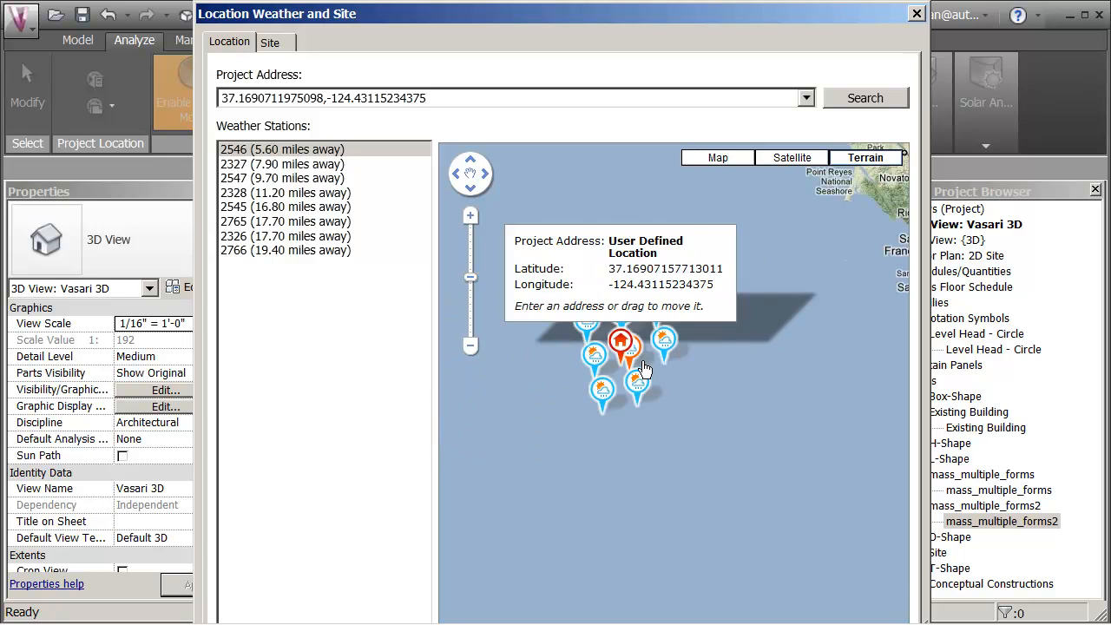
Step: Move the project marker closer to the coast, west of San Francisco, to about 37.7012, -123.0579
drag(620, 342, 814, 293)
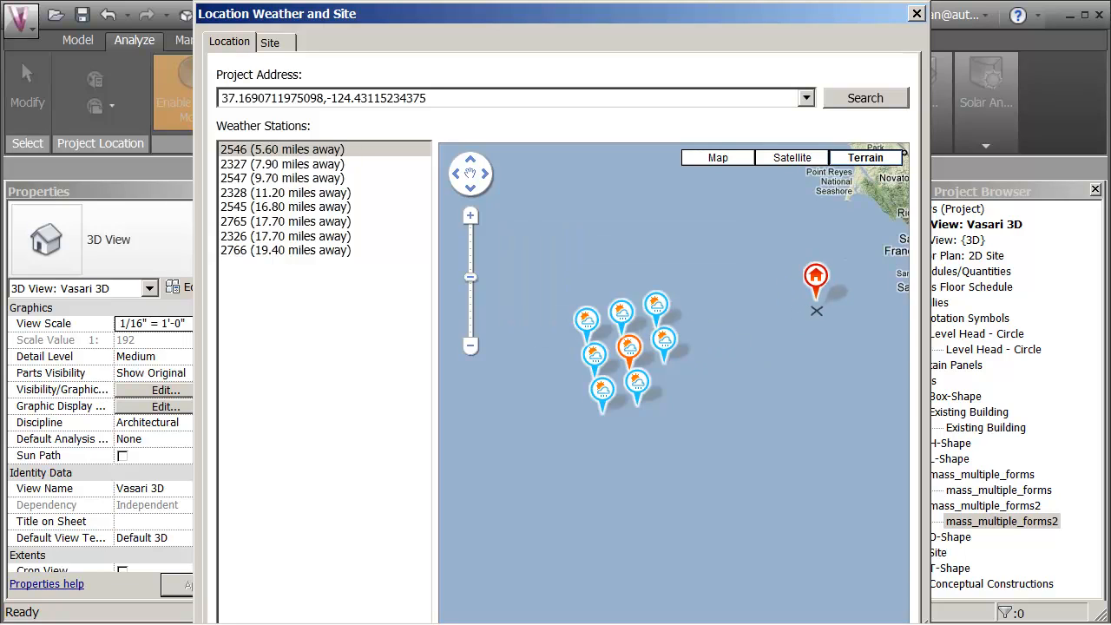
click(643, 308)
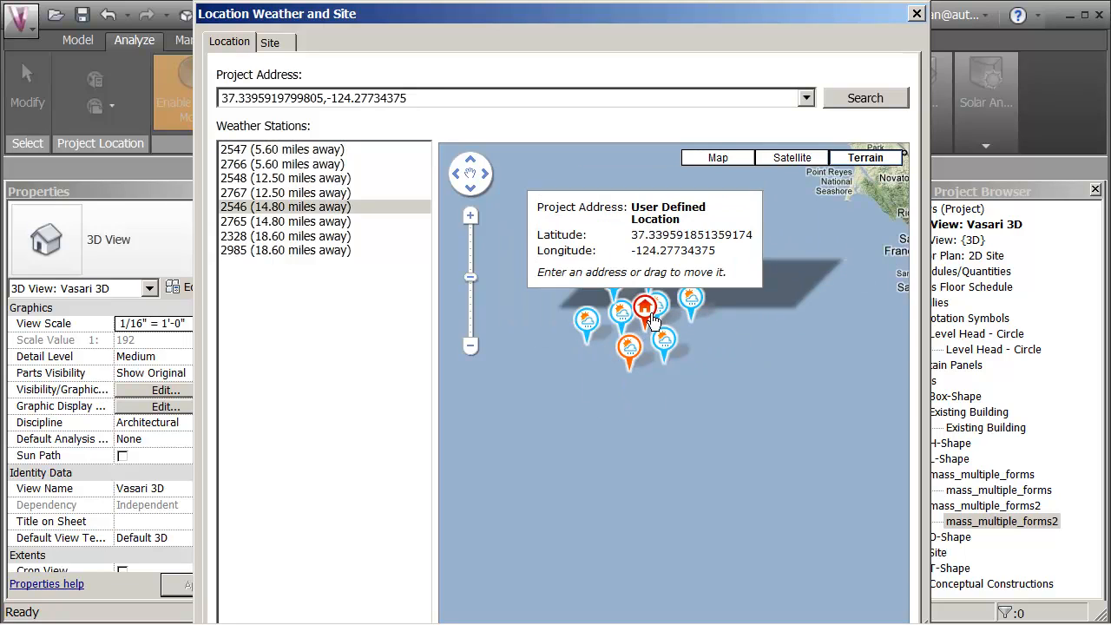
mouse_move(644, 312)
mouse_down()
mouse_move(713, 310)
mouse_move(837, 258)
mouse_up()
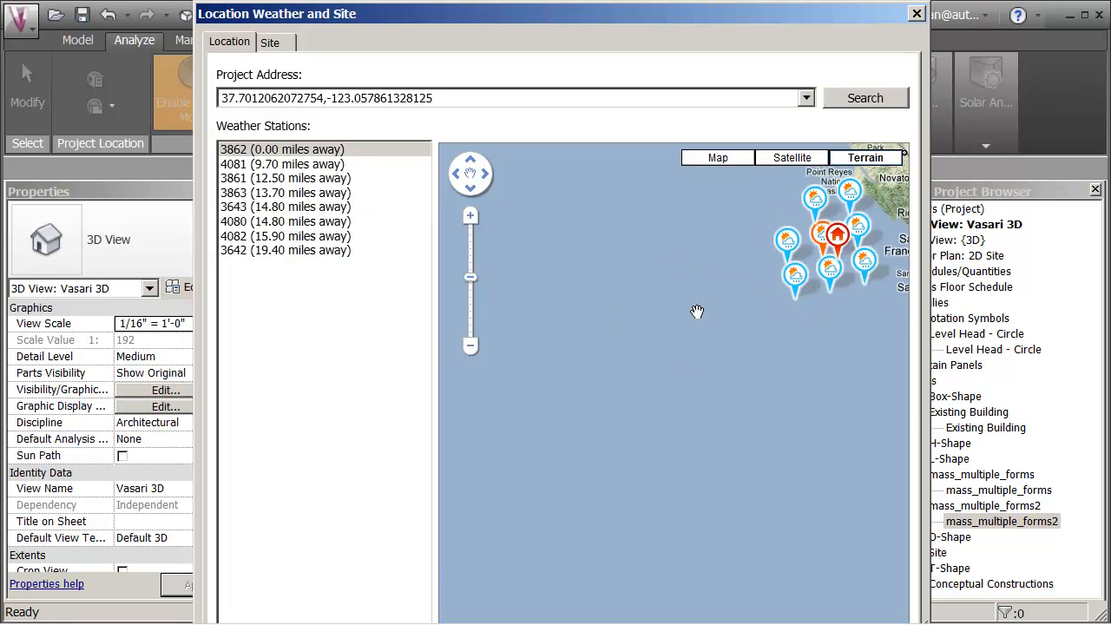
Step: Move the project marker inland to northern California, north of Yuba City, at about 39.5718, -121.6187
scroll(702, 358, down, 2)
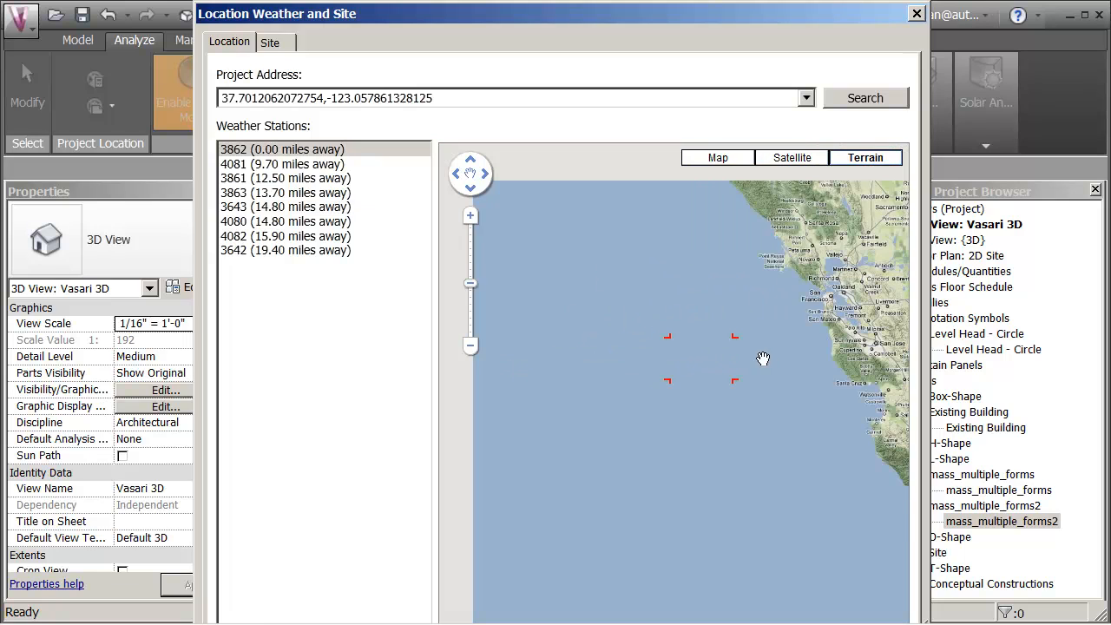
click(737, 320)
mouse_move(737, 319)
mouse_down()
mouse_move(807, 328)
mouse_move(820, 287)
mouse_move(792, 237)
mouse_up()
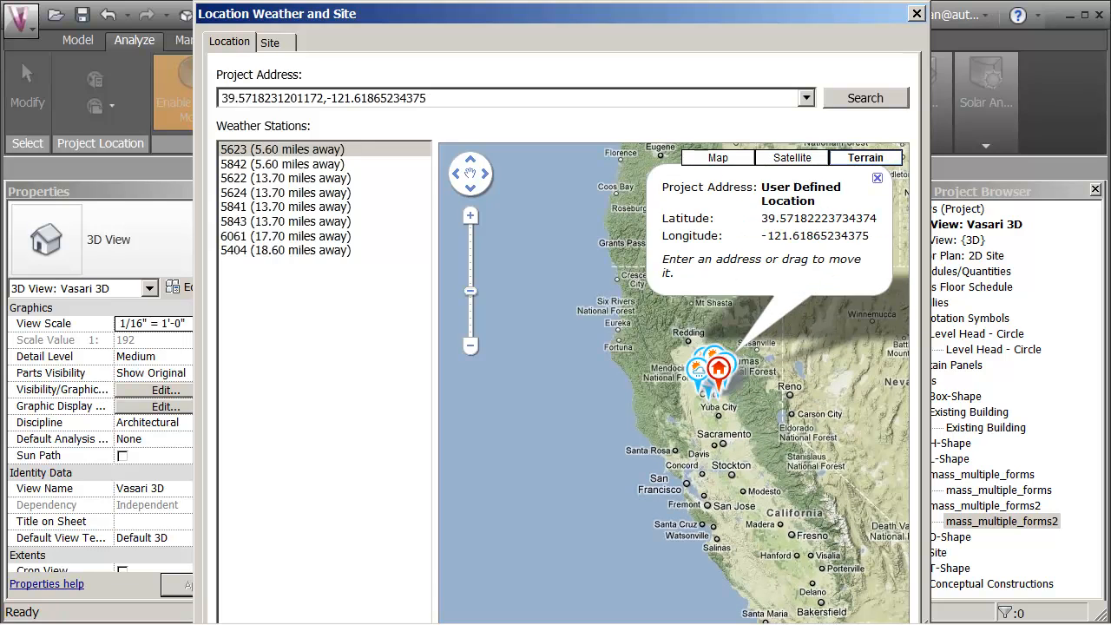
Step: Shift the project marker slightly east, near Oroville, to about 39.5718, -121.4868
double_click(746, 408)
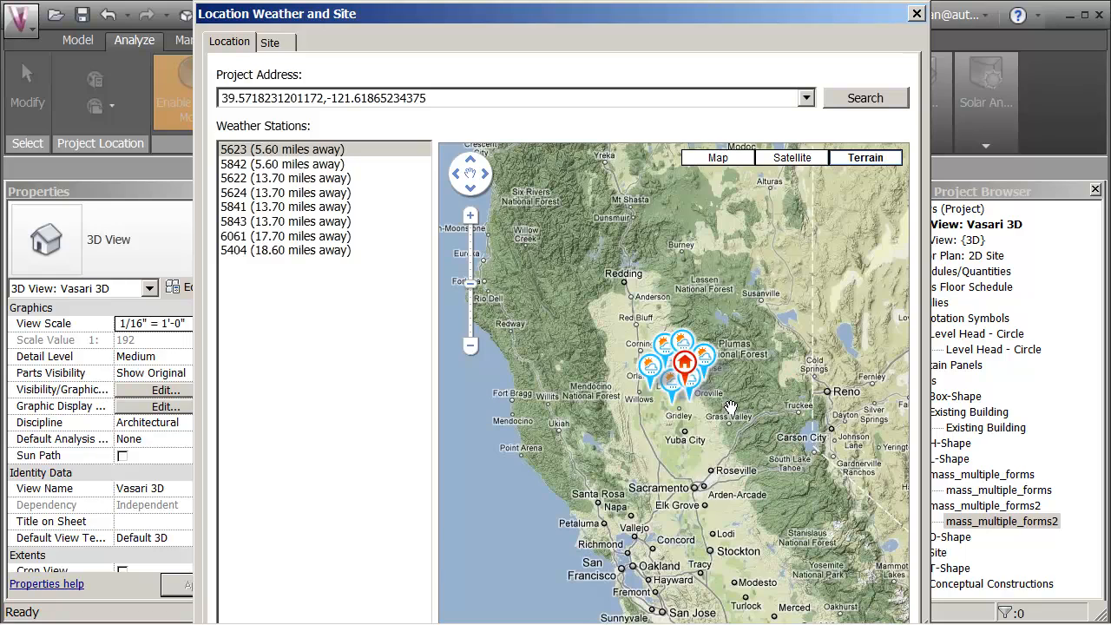
scroll(730, 397, up, 1)
mouse_move(640, 373)
drag(640, 375, 659, 372)
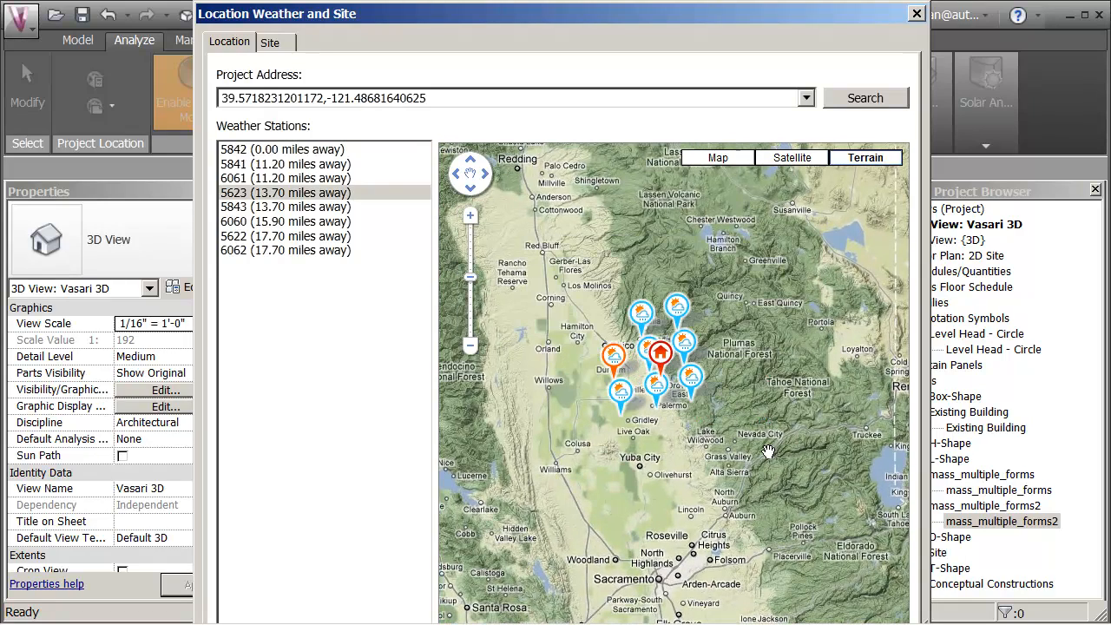
Step: Inspect the weather stations around the project marker near Oroville, including the selected station 5623
scroll(725, 361, up, 1)
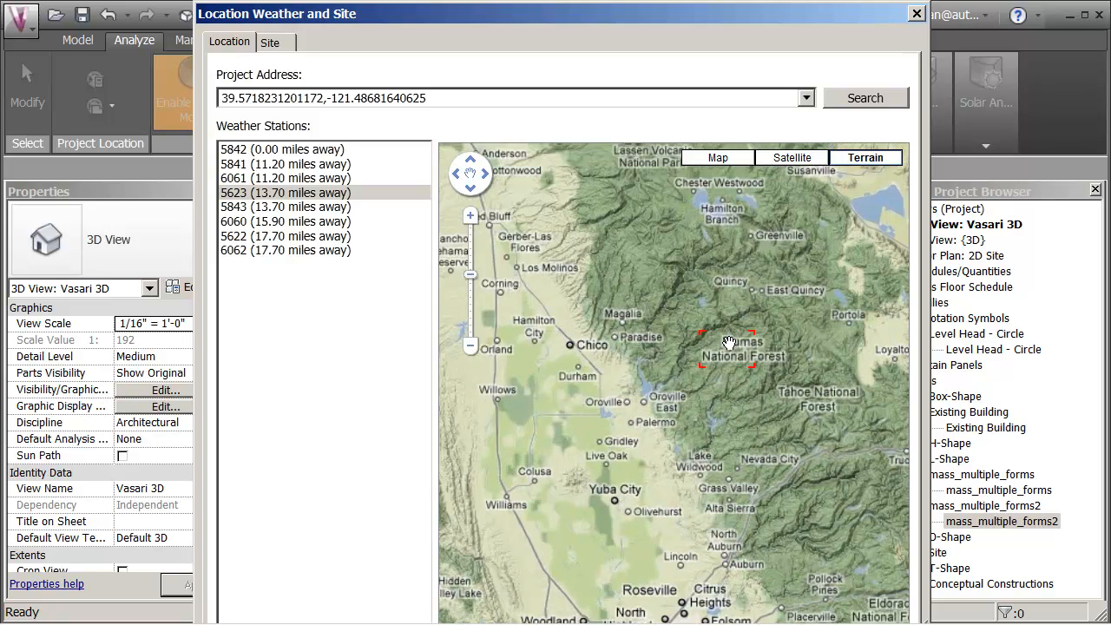
mouse_move(638, 316)
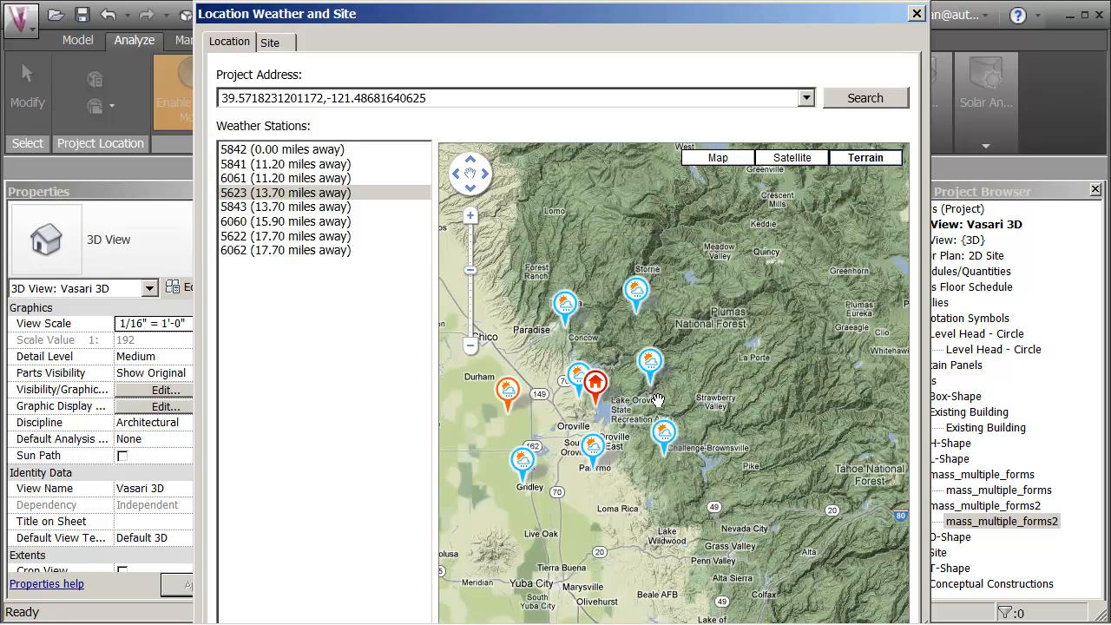
mouse_move(675, 457)
mouse_move(571, 330)
mouse_move(525, 486)
mouse_move(508, 418)
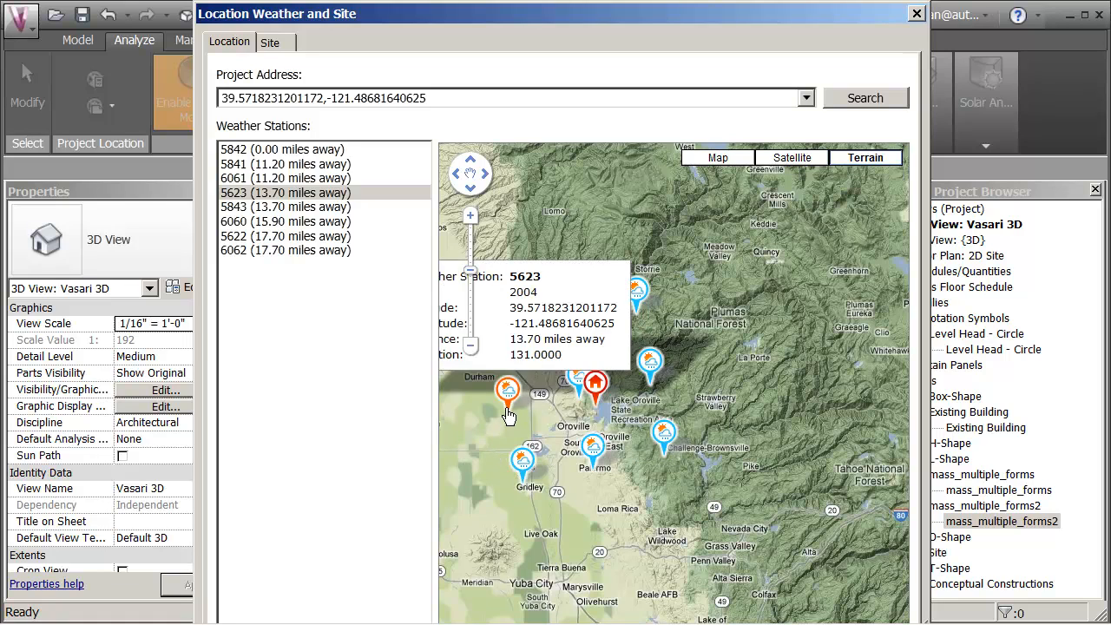
mouse_move(597, 409)
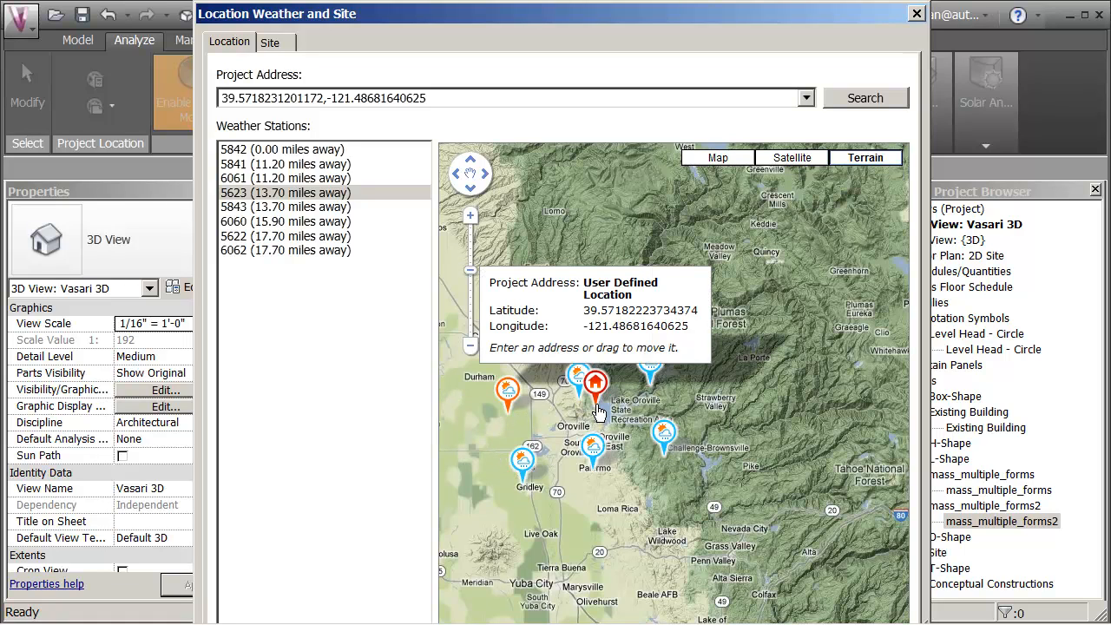